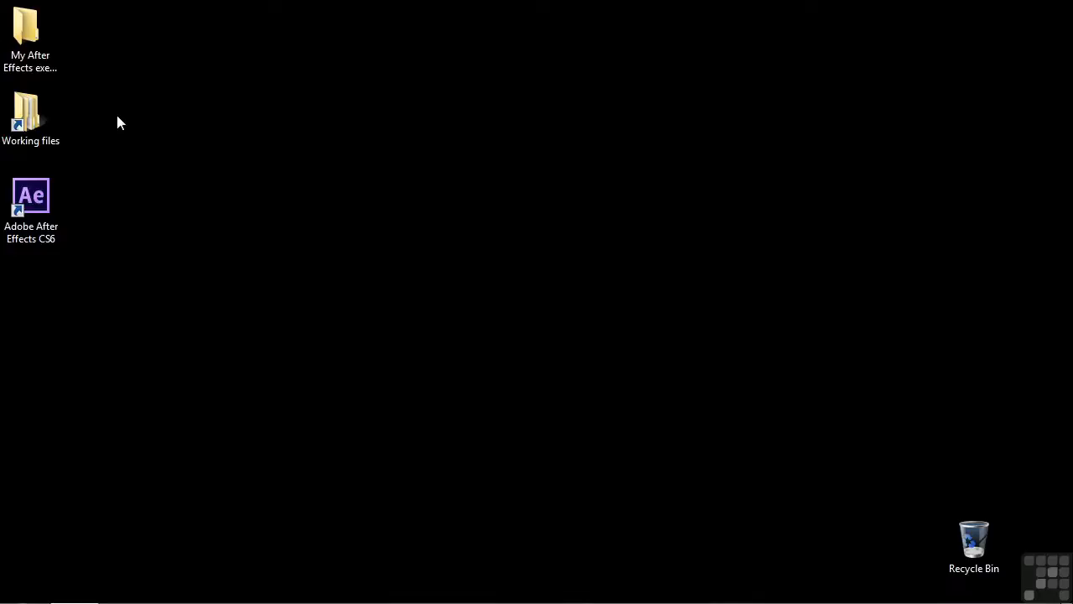
Open the 1801-camera-set-up.aep project from the After Effects projects folder in the working files.
double_click(47, 118)
double_click(558, 143)
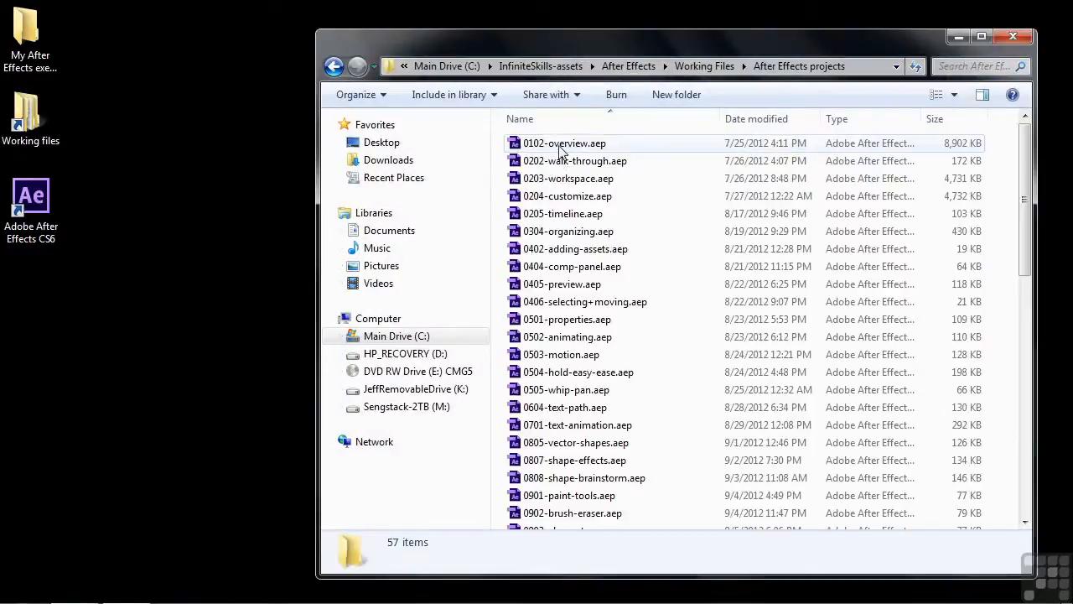
scroll(565, 249, "down", 10)
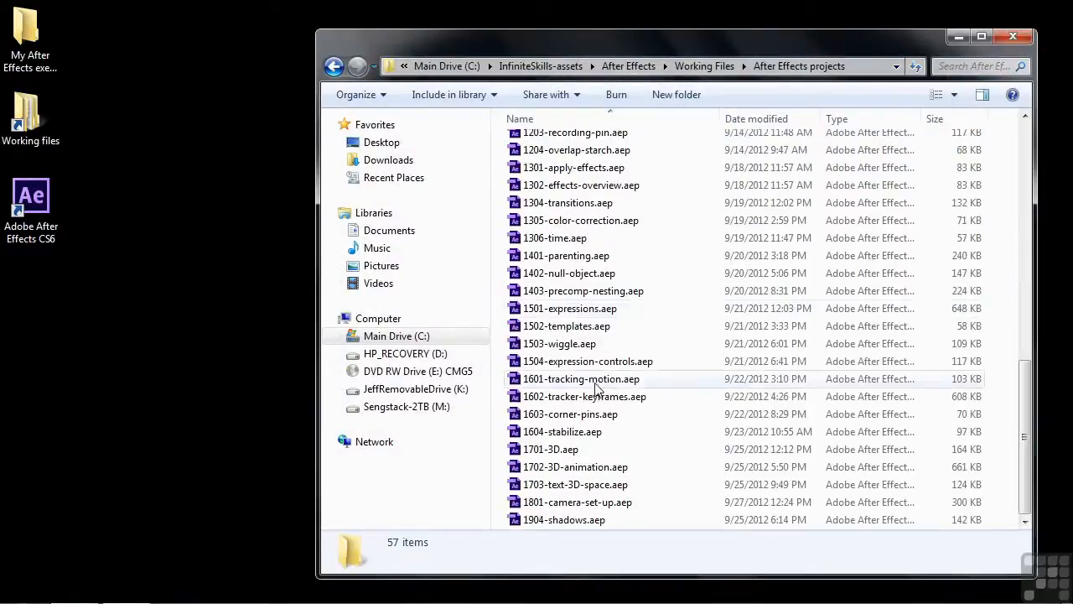
double_click(561, 503)
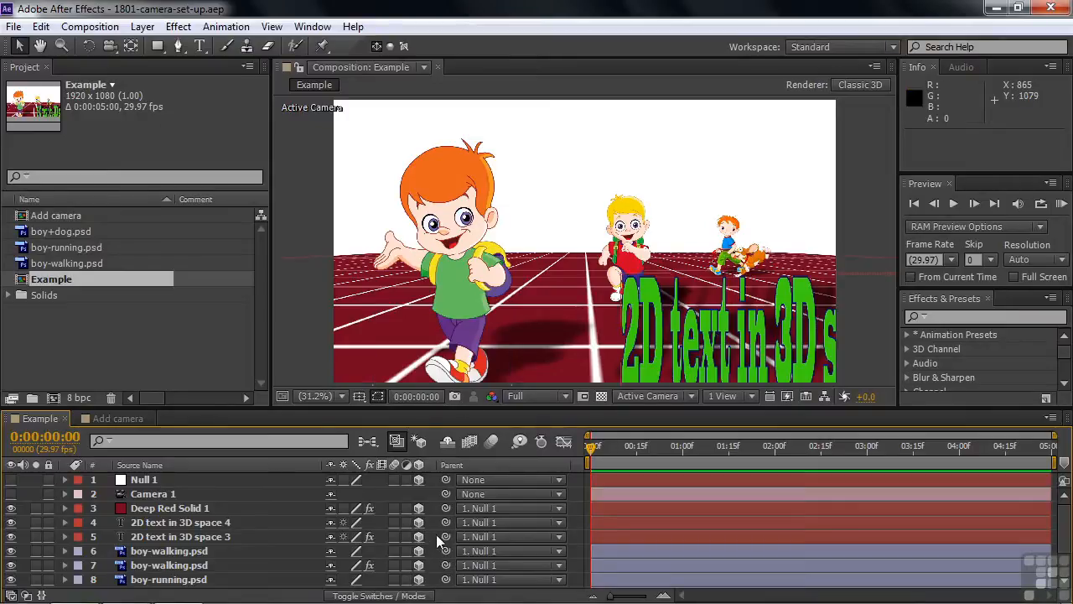
Make the Null 1 layer visible and move it in 3D space to about 908.7, 533.6, 430.6.
left_click(10, 480)
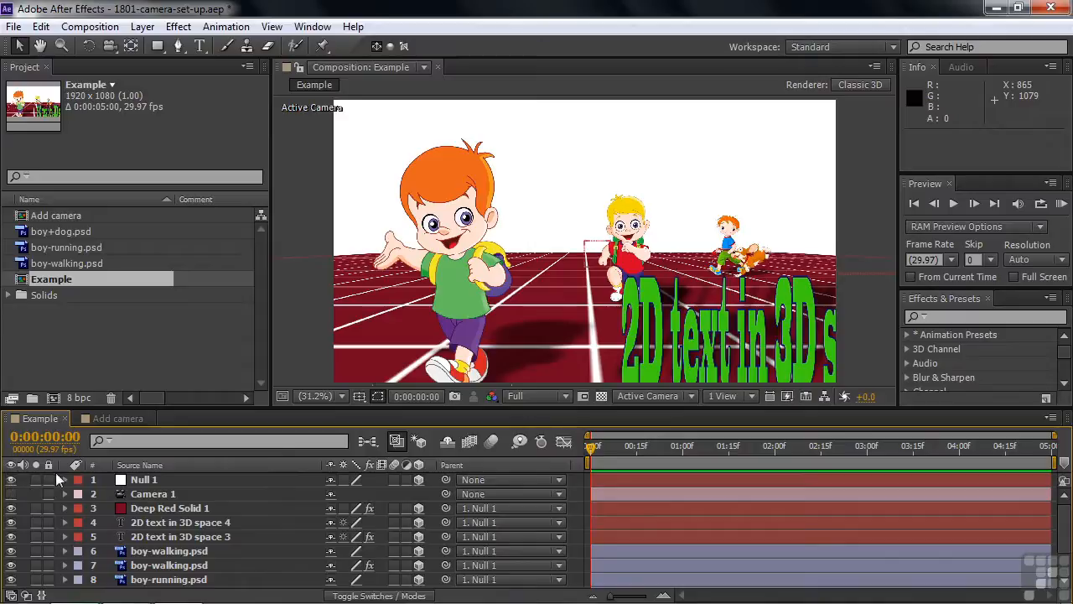
left_click(144, 480)
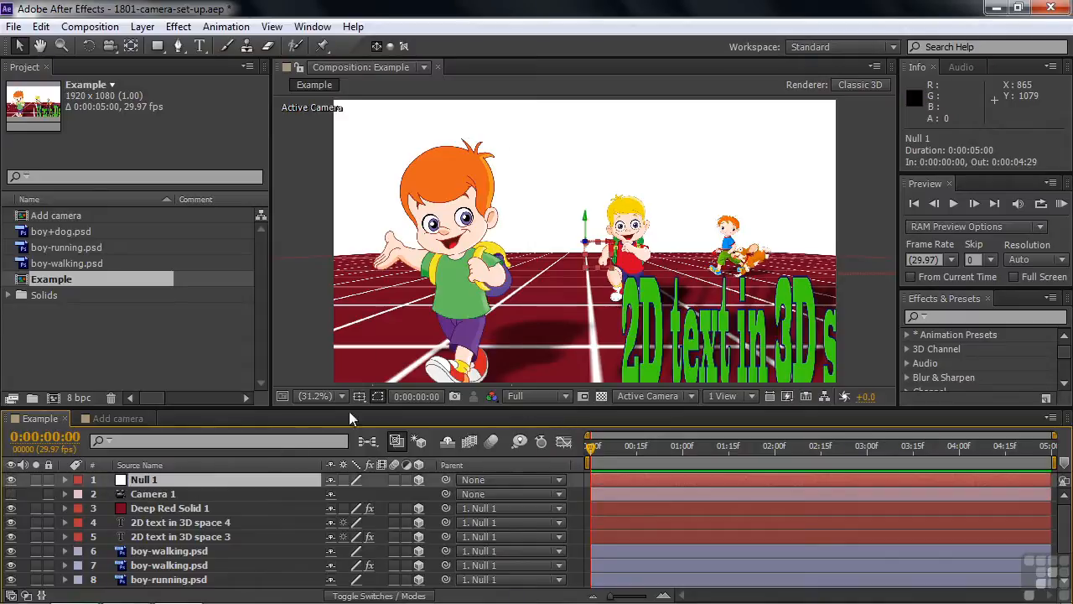
mouse_move(610, 243)
left_mouse_down()
mouse_move(719, 250)
mouse_move(593, 252)
left_mouse_up()
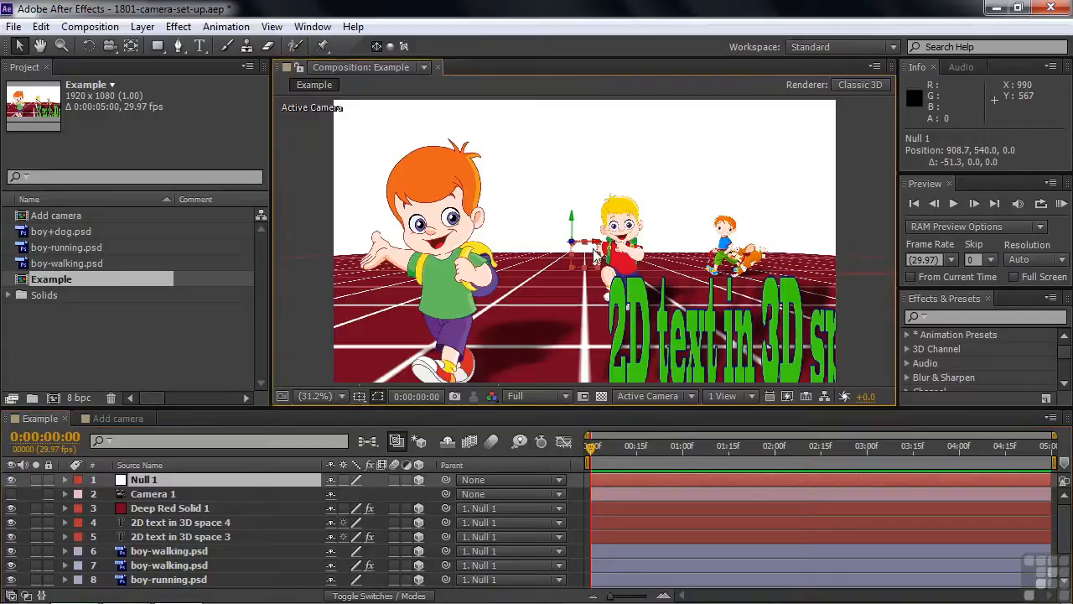
left_click_drag(572, 221, 583, 247)
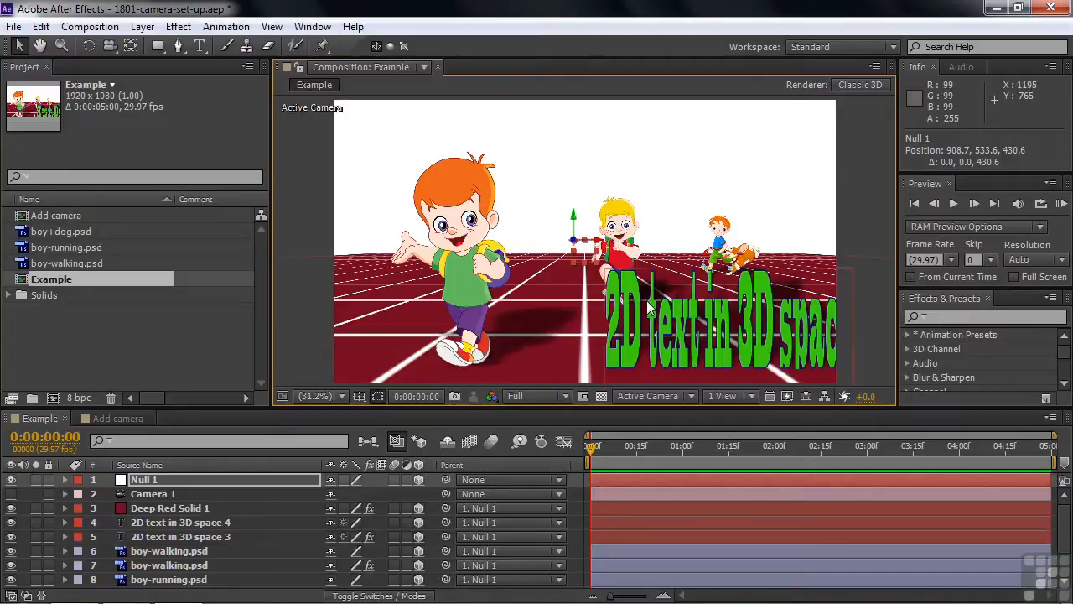
Reveal Null 1's rotation properties and set its X Rotation to 13°.
left_click(245, 483)
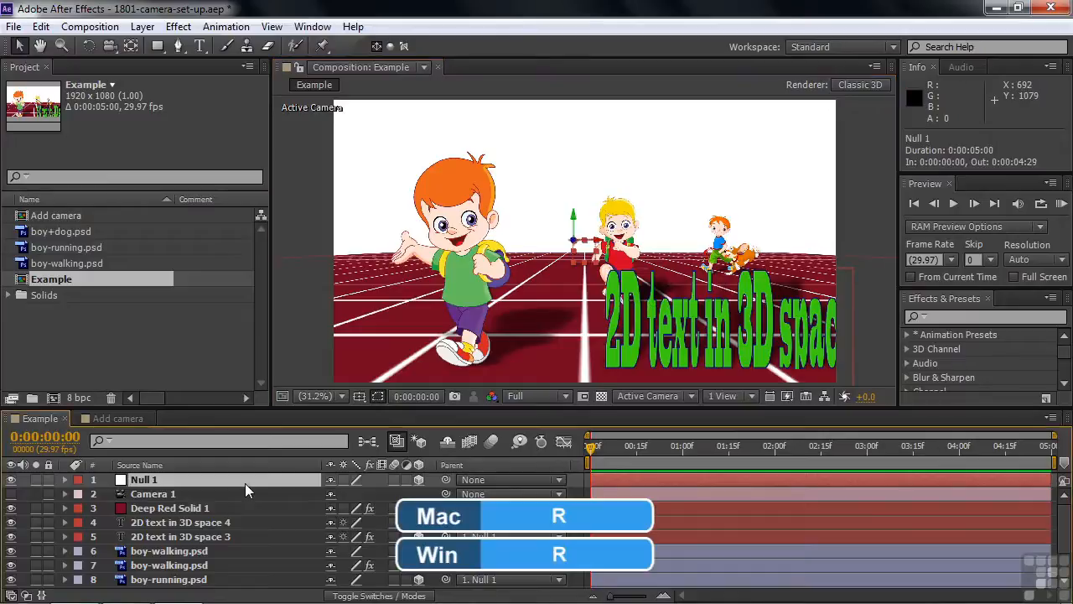
key("r")
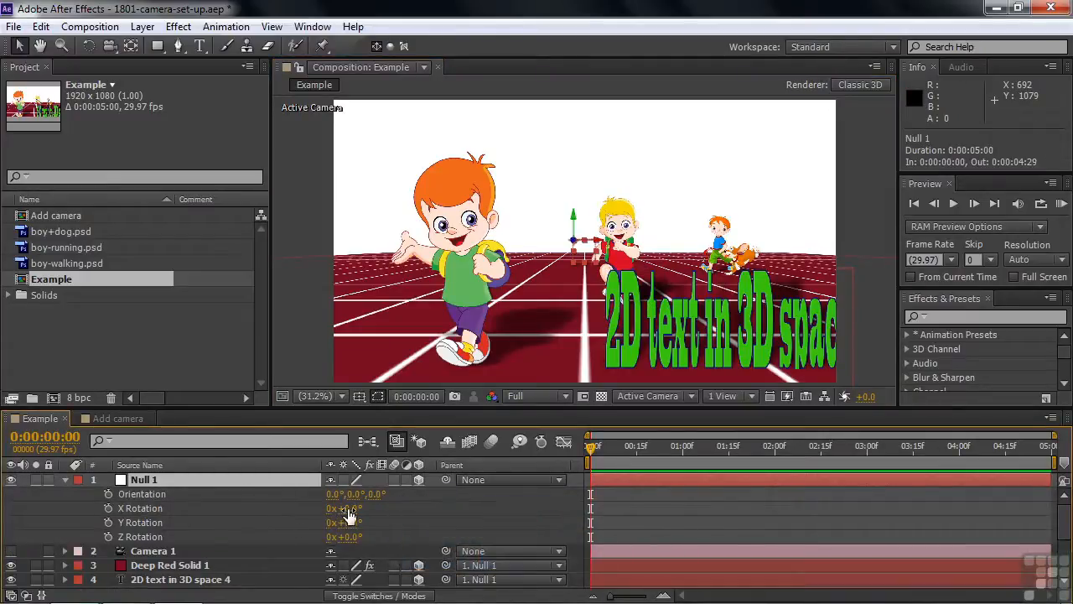
left_click_drag(349, 509, 374, 522)
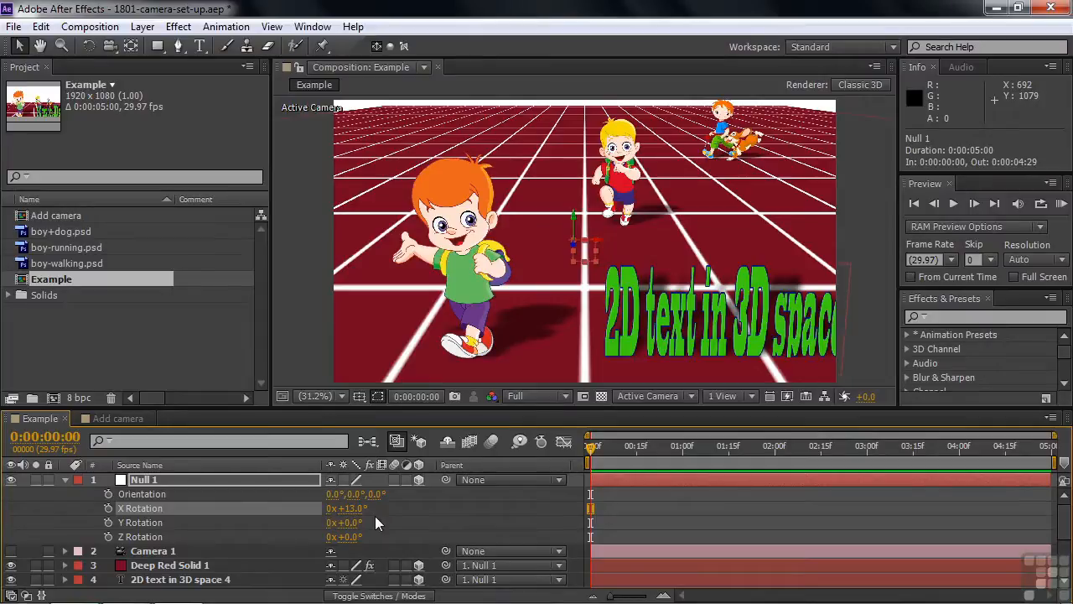
Reset all of Null 1's transform properties and hide the layer.
left_click(65, 479)
left_click(65, 480)
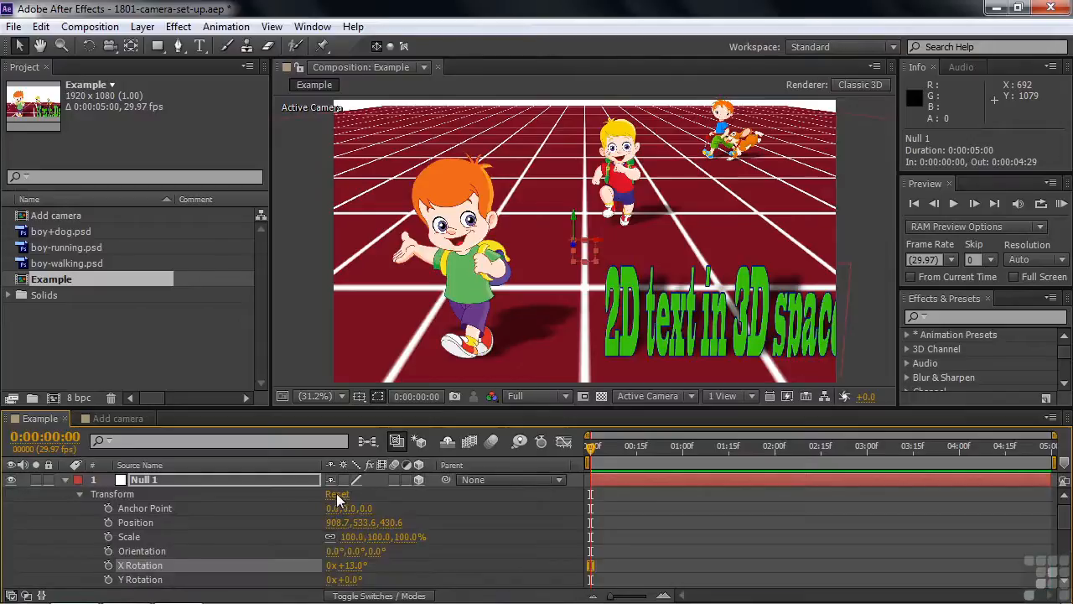
left_click(336, 495)
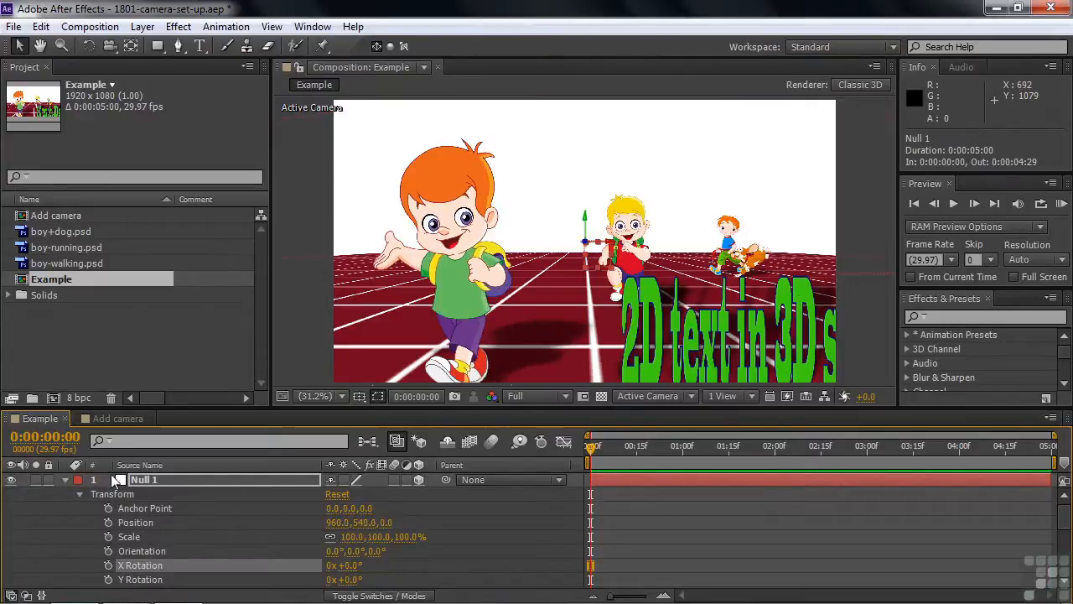
left_click(65, 479)
left_click(11, 479)
Turn on the Camera 1 layer and apply the 50mm preset in its camera settings.
left_click(150, 495)
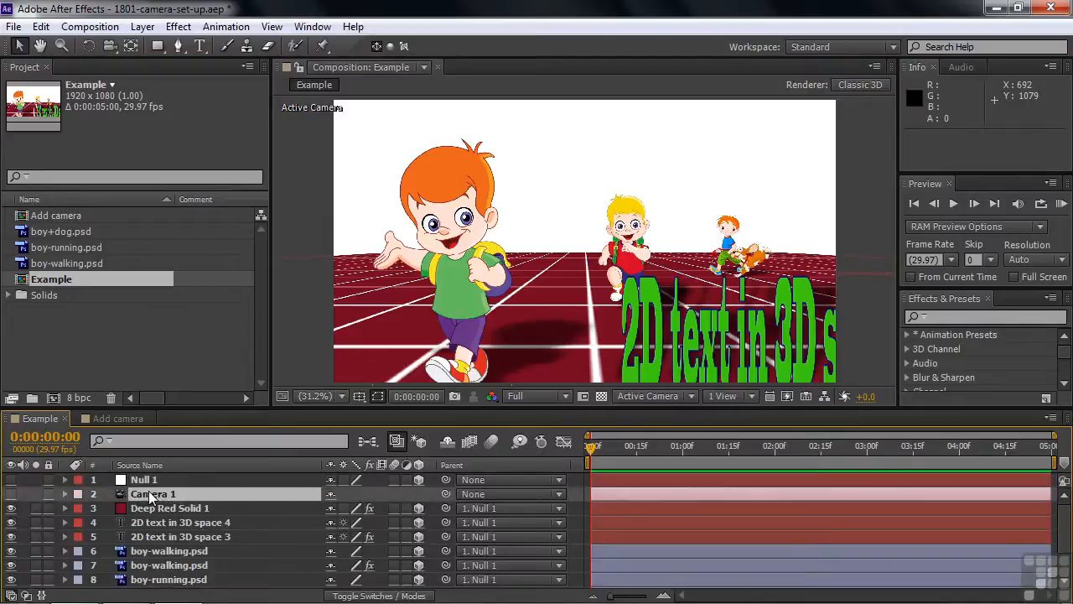
left_click(11, 493)
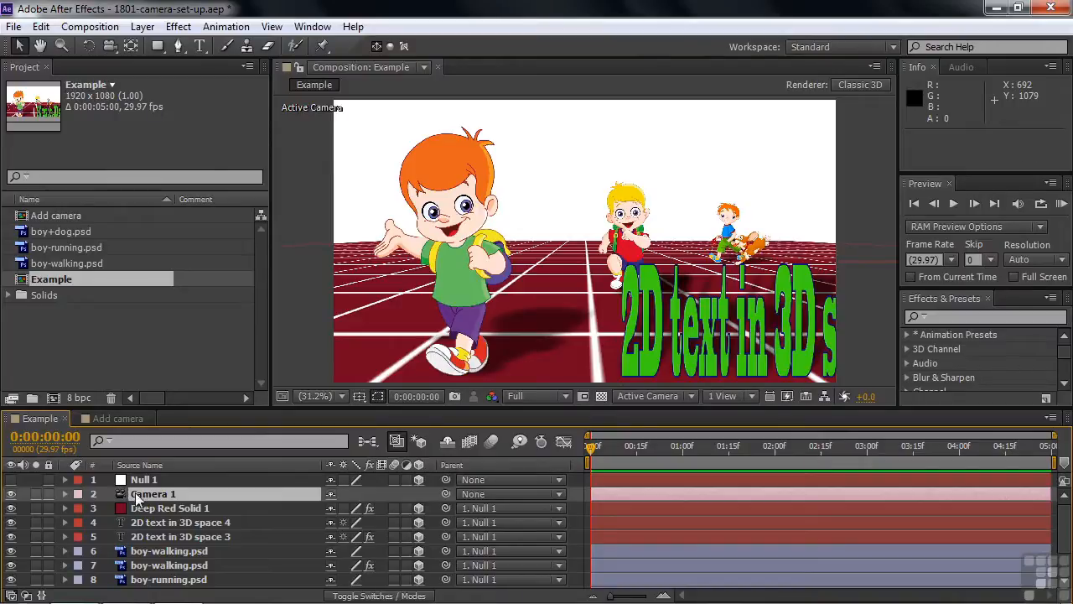
double_click(134, 495)
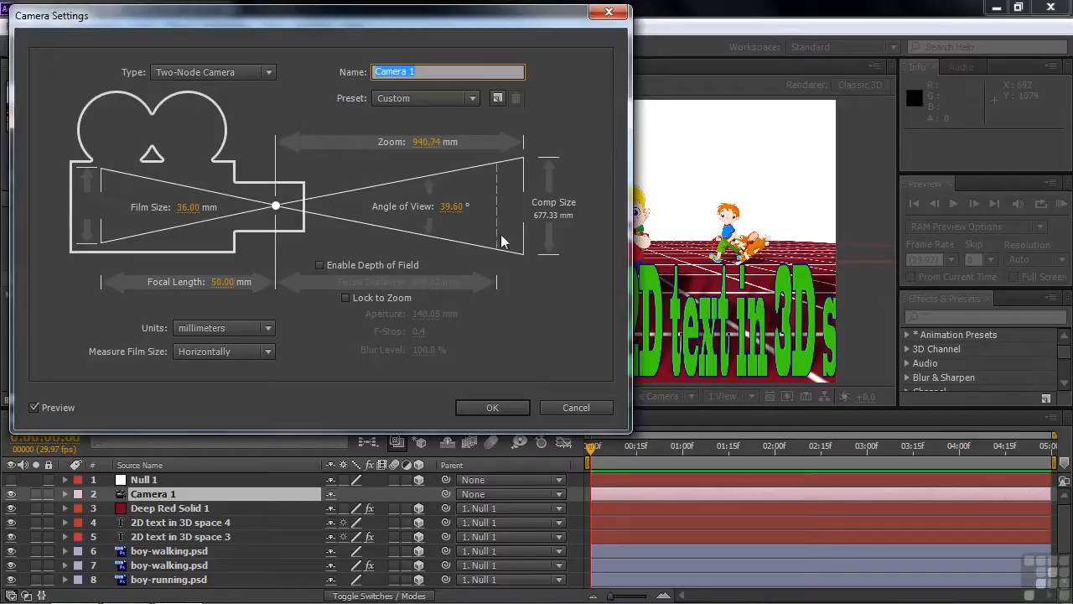
left_click(268, 72)
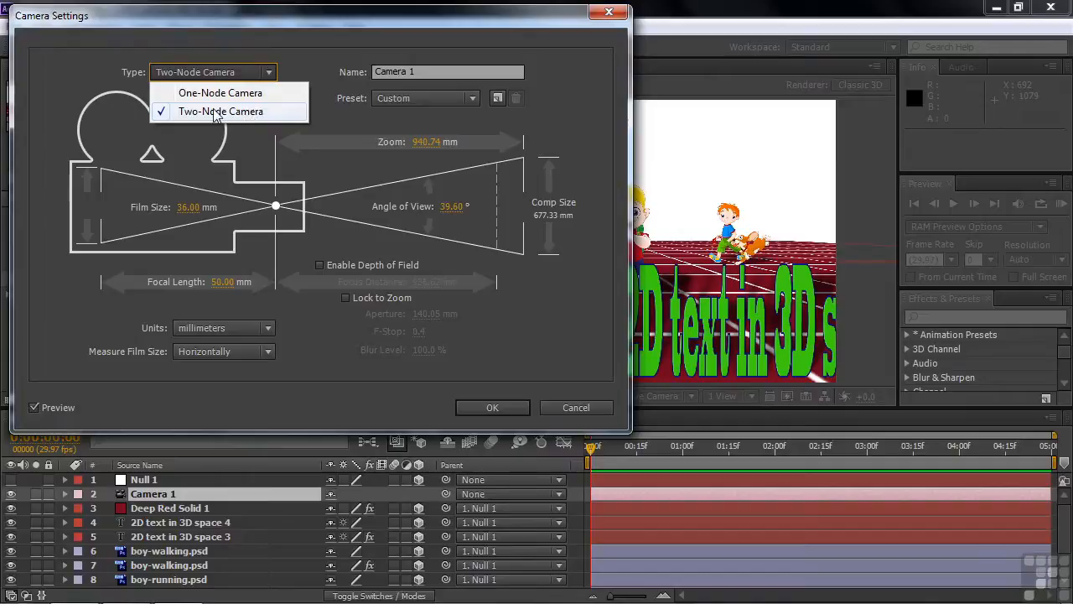
left_click(411, 384)
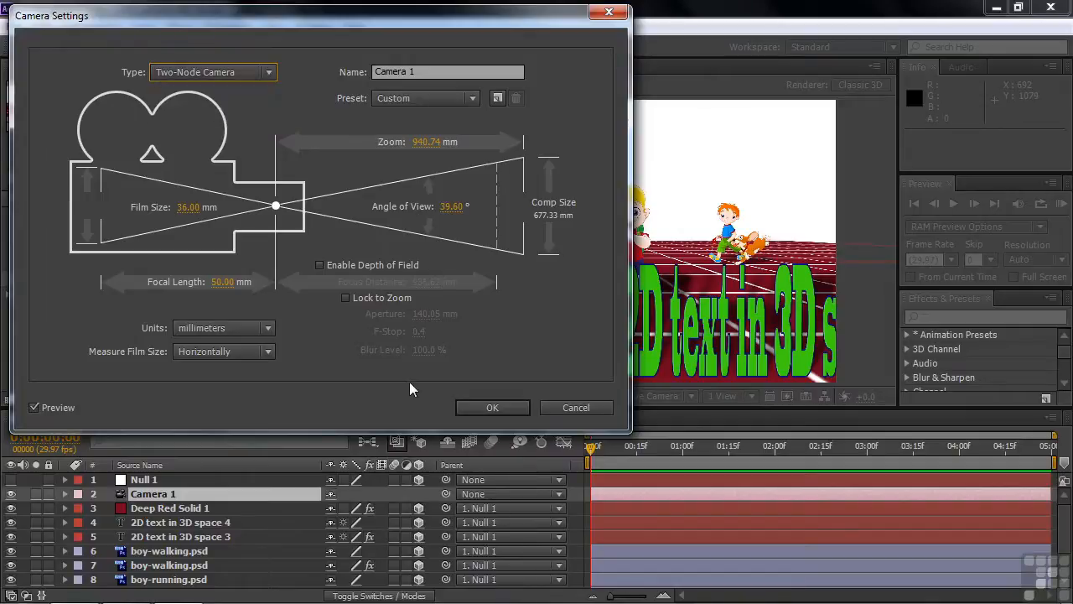
left_click(471, 99)
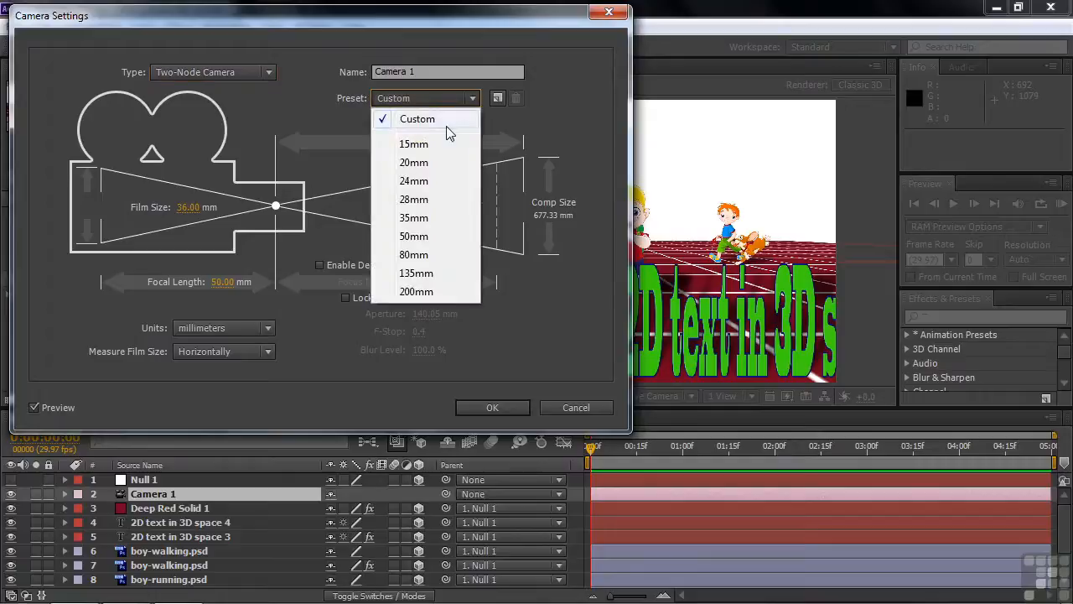
left_click(414, 236)
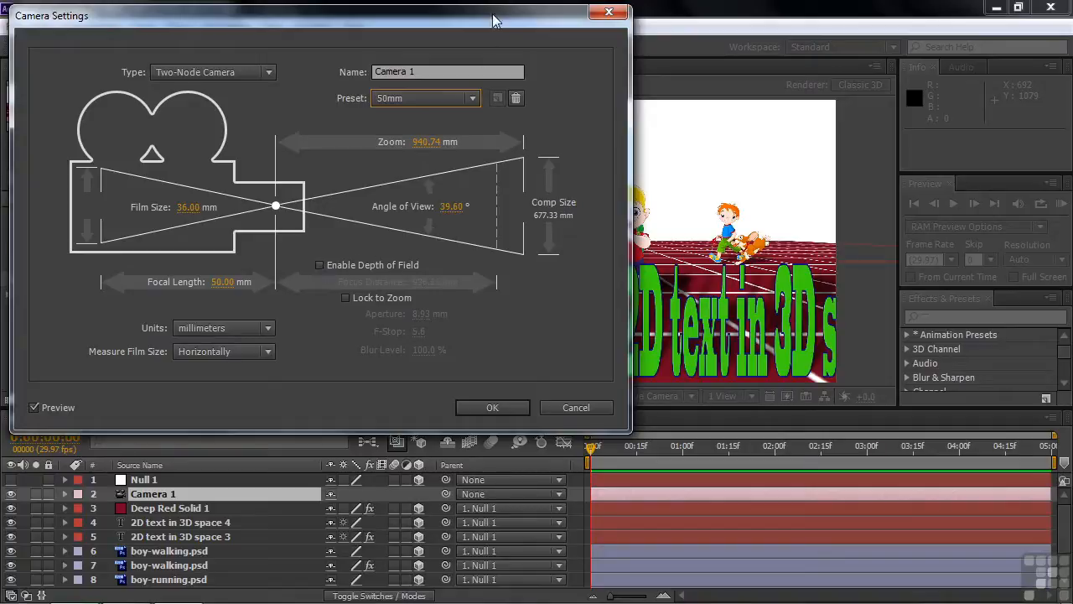
Enable depth of field for Camera 1 and set the aperture to 63 mm.
left_click_drag(494, 19, 485, 23)
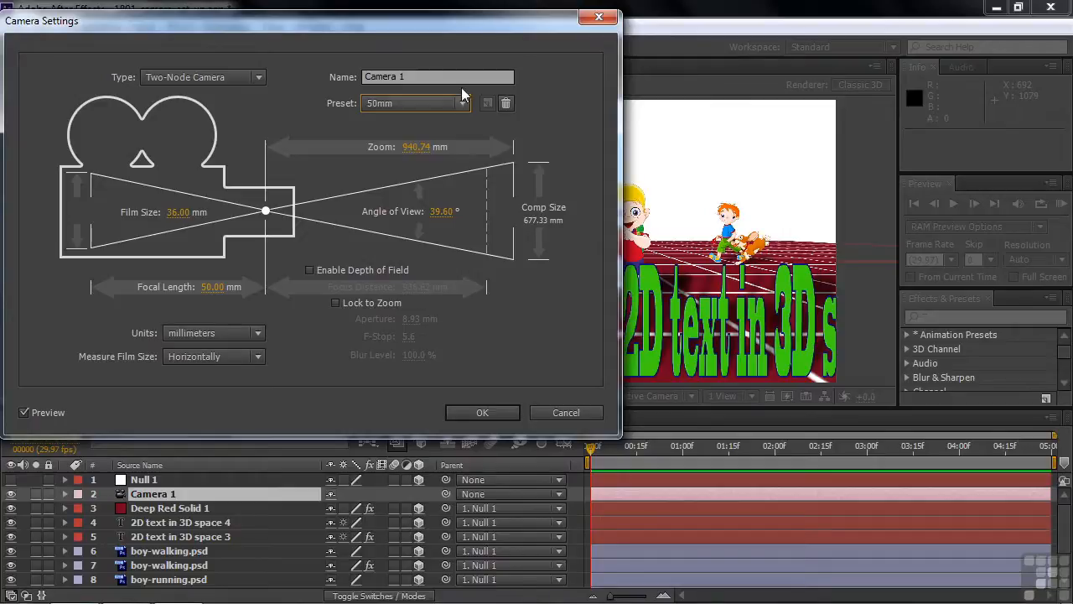
left_click_drag(500, 25, 273, 26)
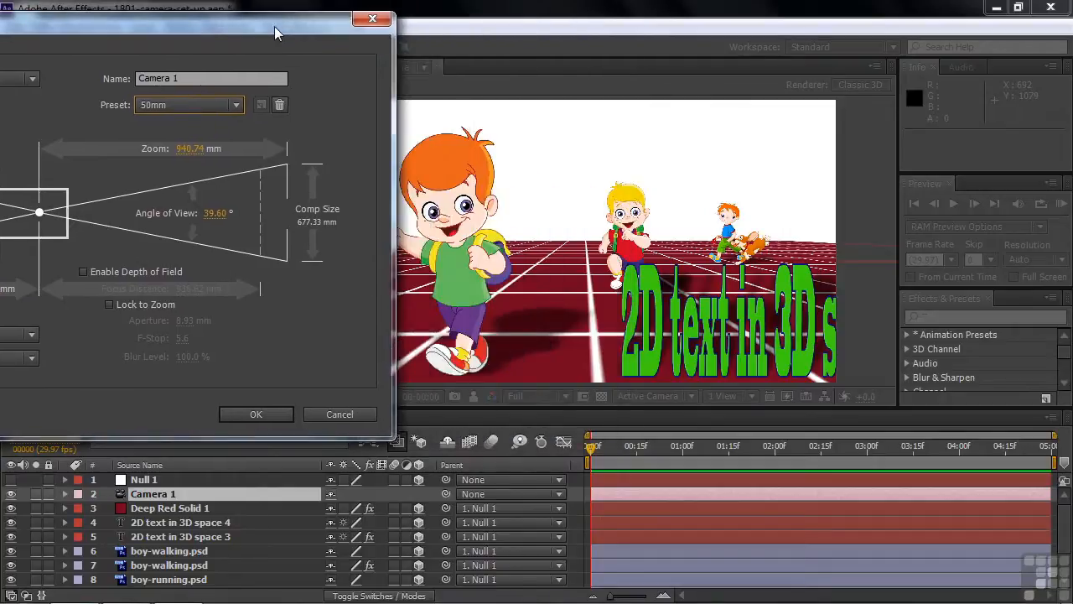
left_click(83, 272)
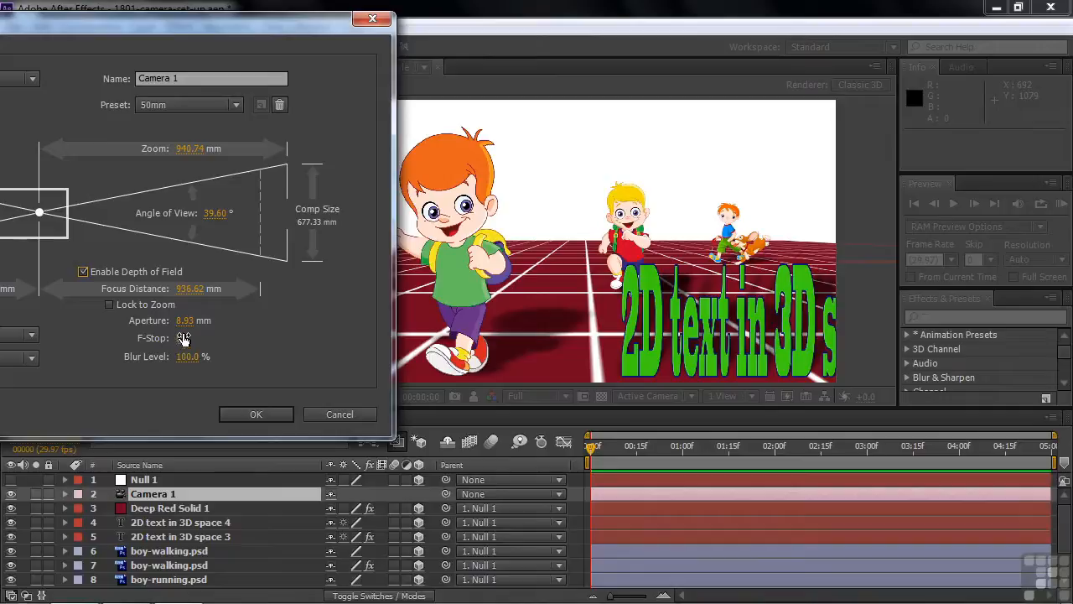
left_click_drag(185, 325, 234, 321)
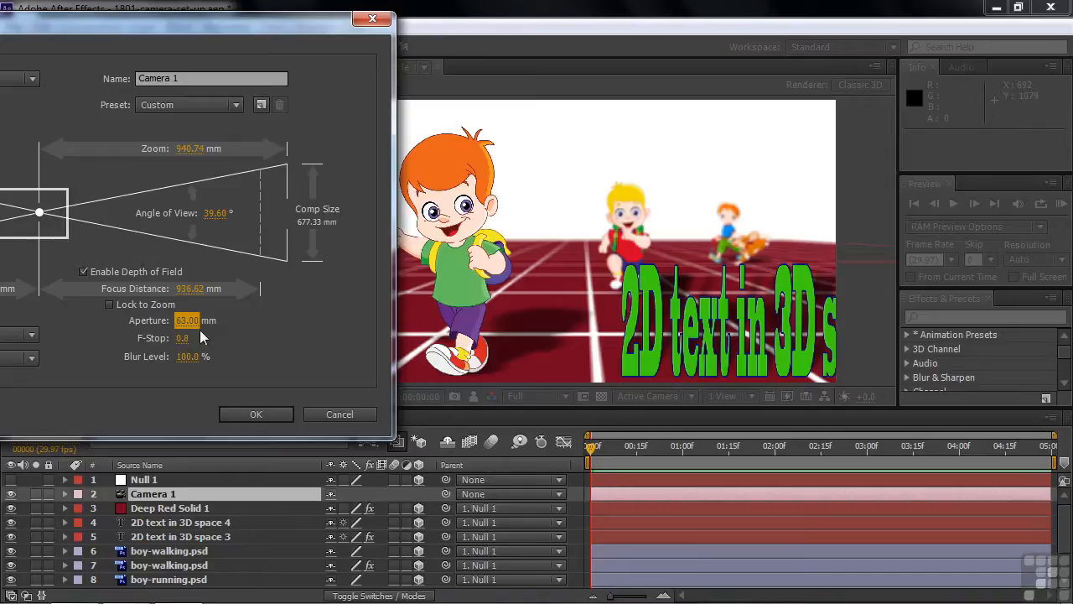
left_click_drag(181, 327, 191, 327)
Set the camera settings' units to pixels and apply the settings to Camera 1.
left_click_drag(288, 26, 545, 33)
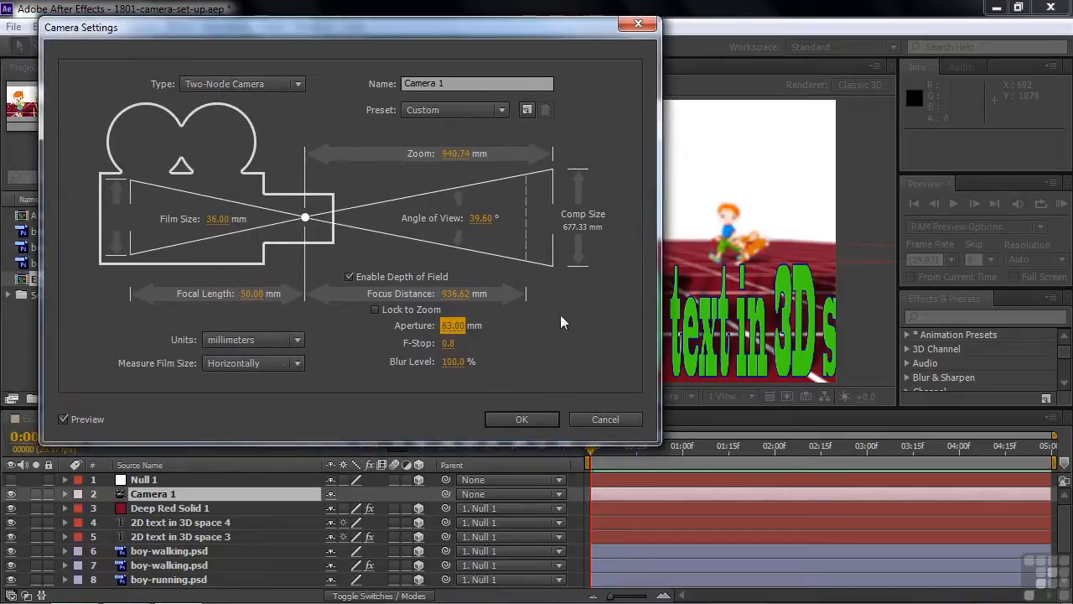
left_click(297, 340)
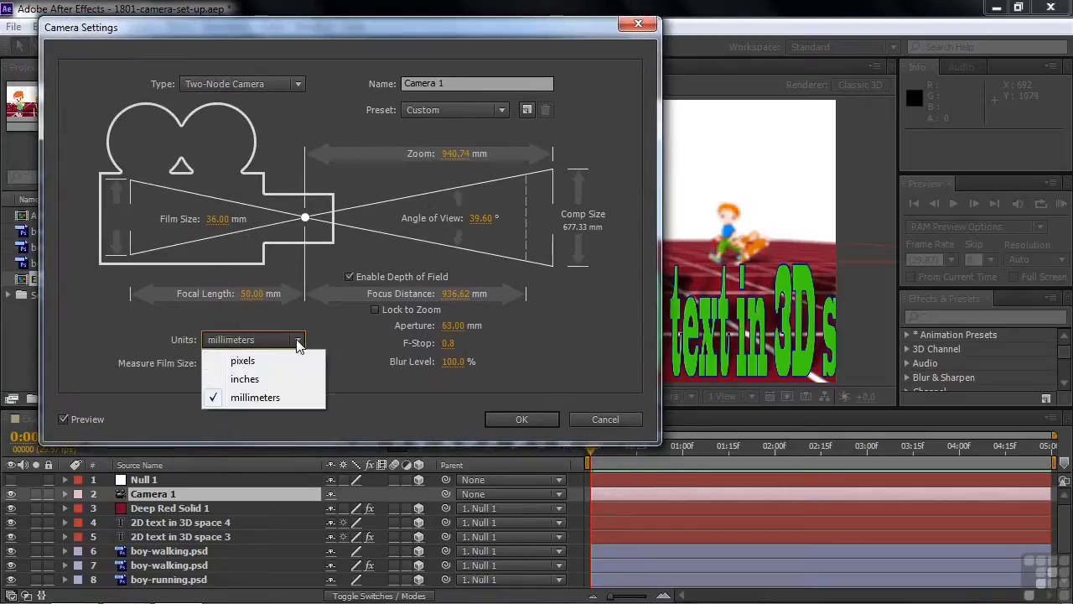
left_click(269, 360)
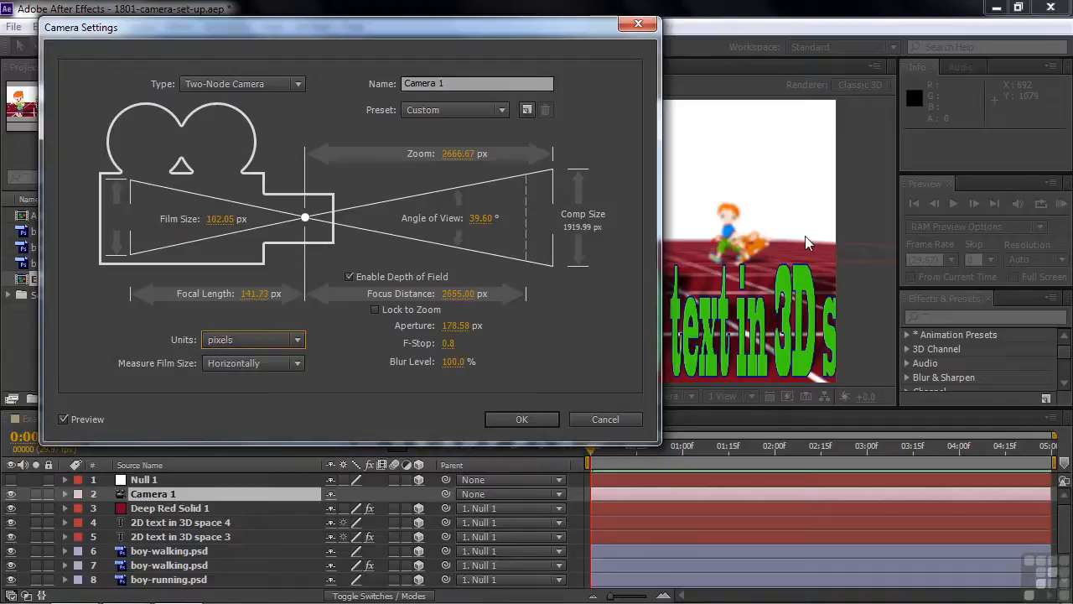
left_click_drag(526, 34, 338, 47)
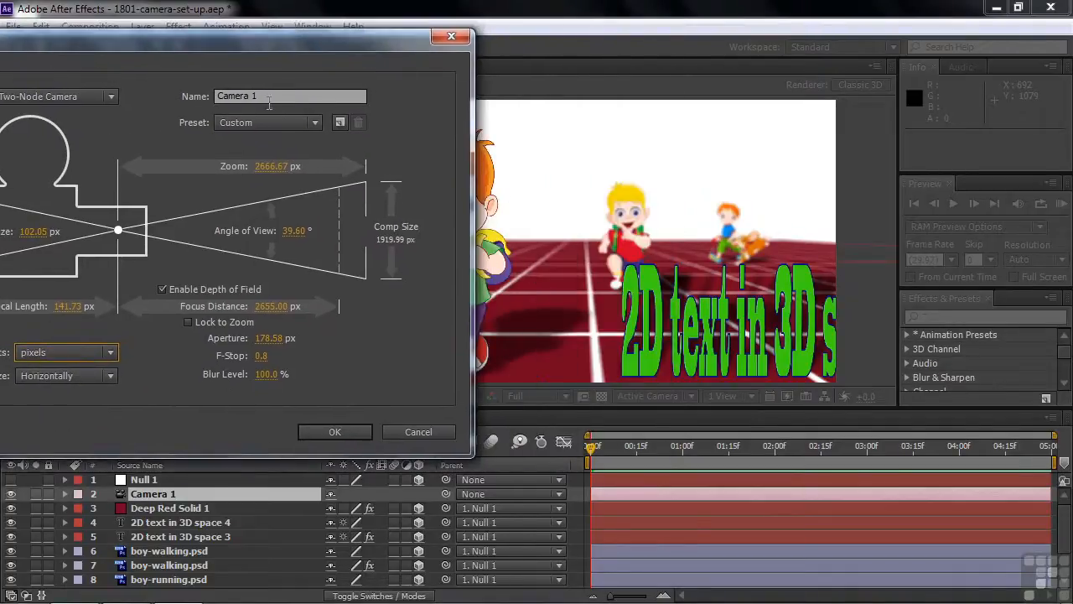
left_click_drag(273, 52, 394, 56)
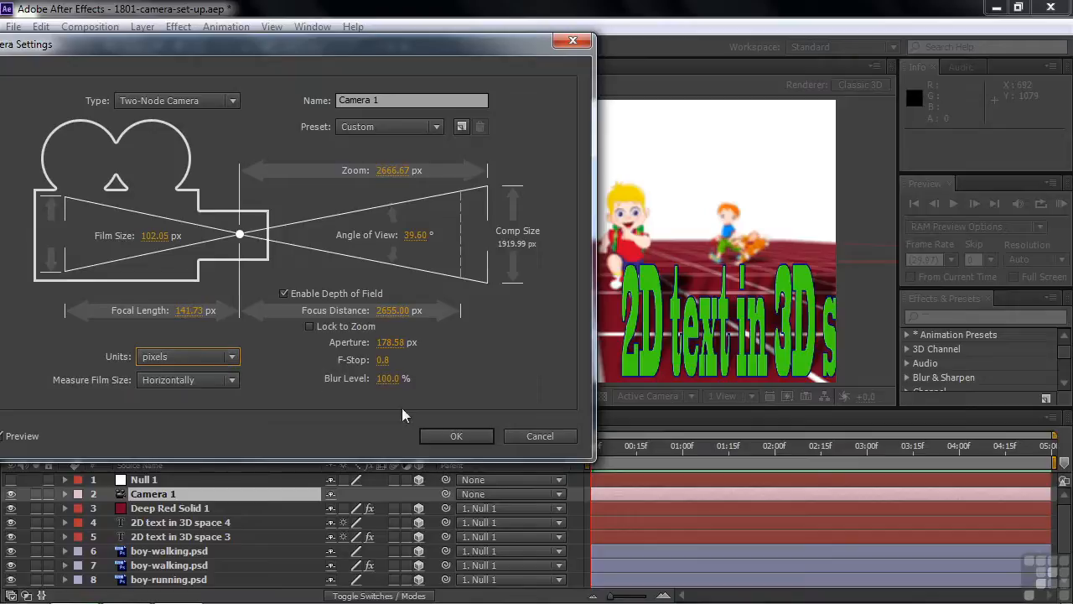
left_click(458, 434)
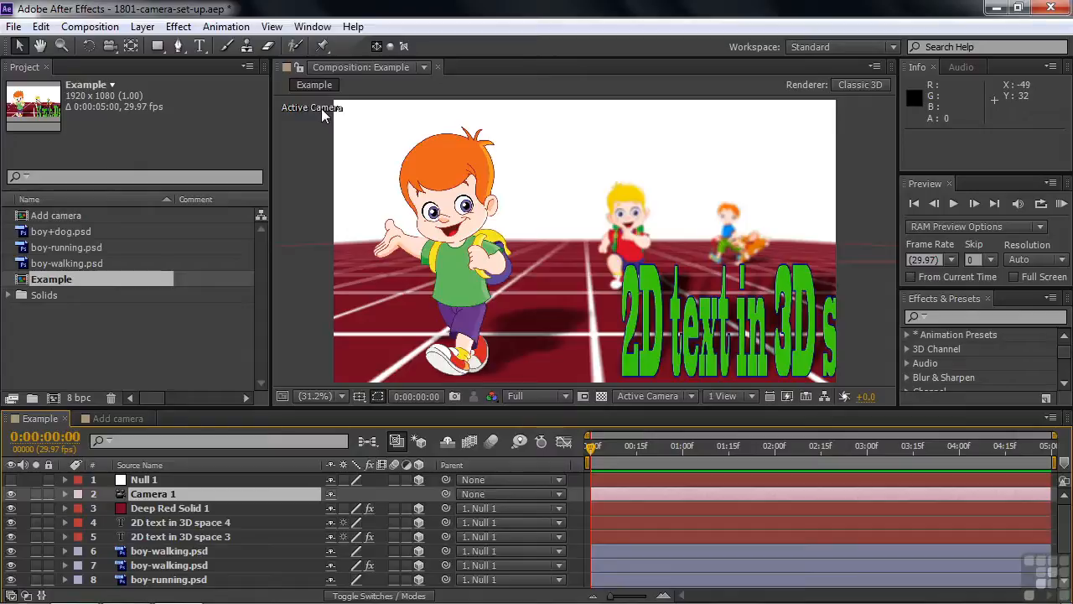
Split the composition into two horizontal views, change the Top view to Left, and select the Camera 1 layer.
left_click(750, 396)
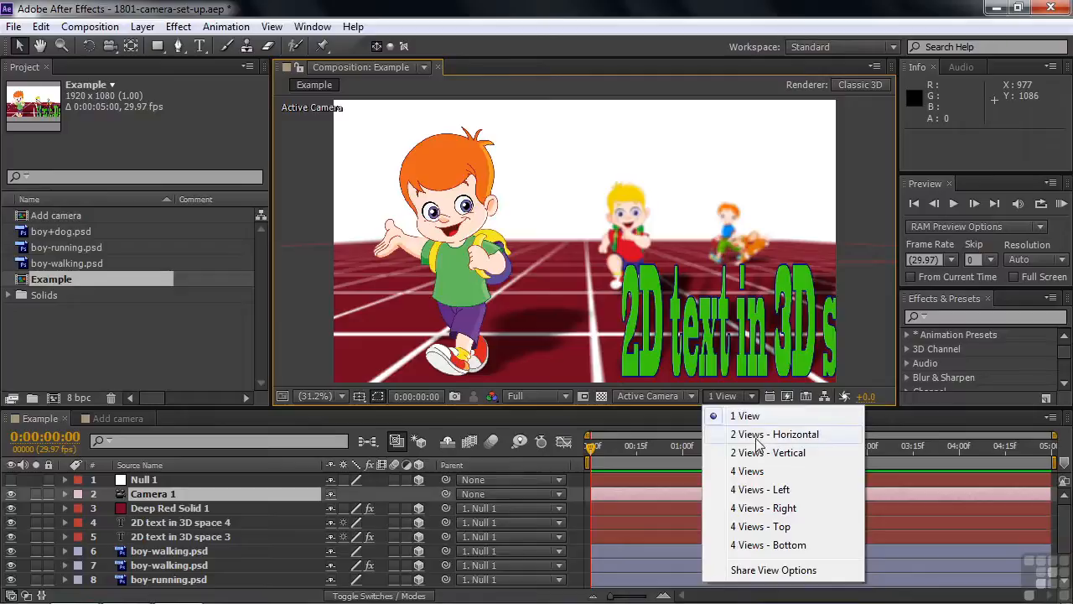
left_click(757, 442)
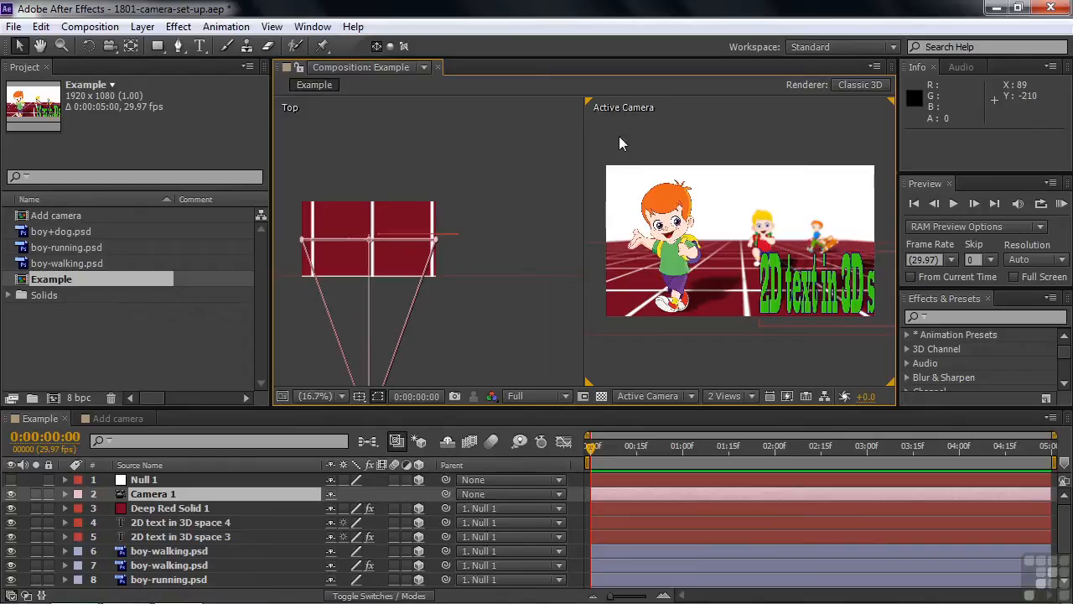
left_click(548, 119)
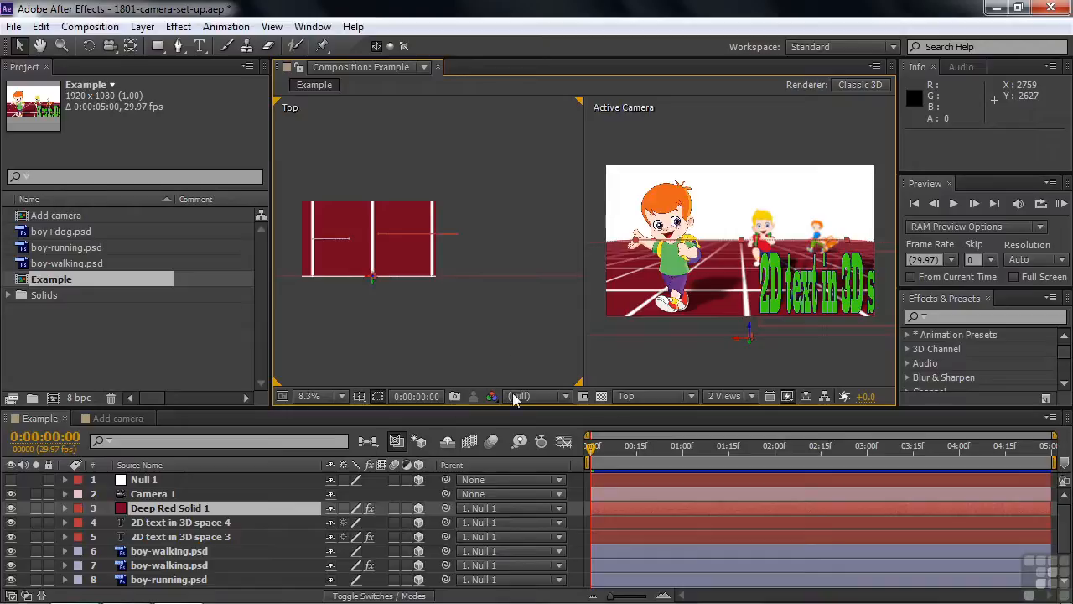
left_click(690, 395)
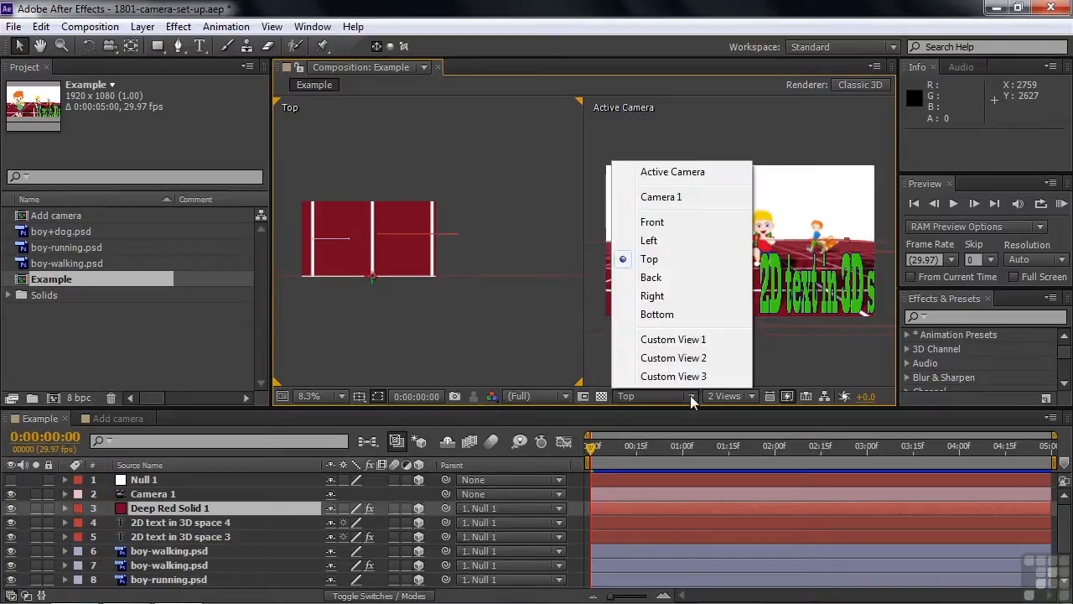
left_click(652, 241)
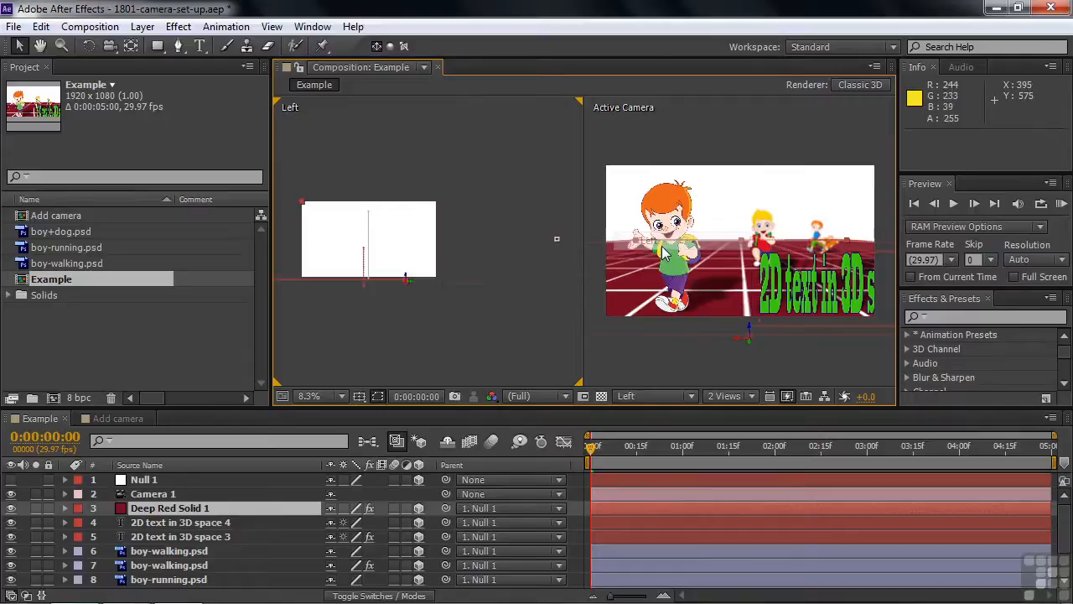
left_click(189, 493)
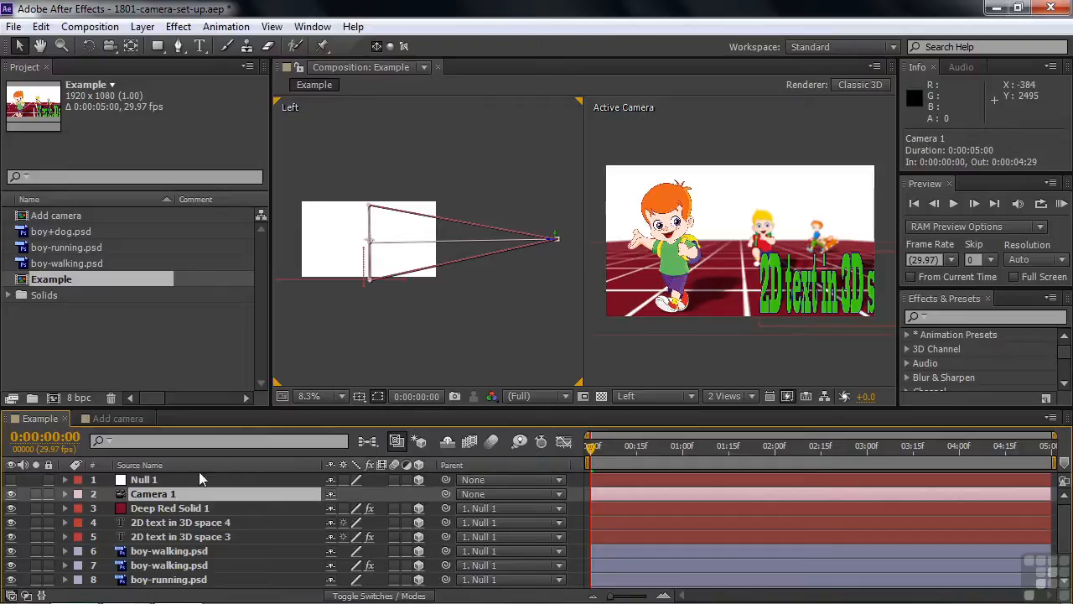
Expand Camera 1's Camera Options and switch Depth of Field off and back on to compare the image.
left_click(64, 493)
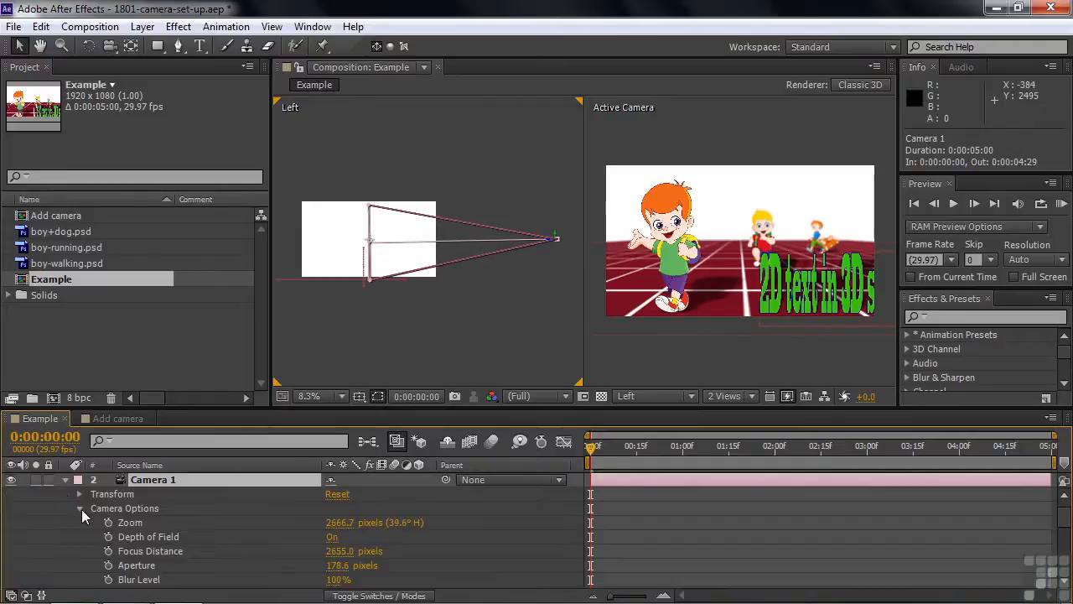
left_click(79, 508)
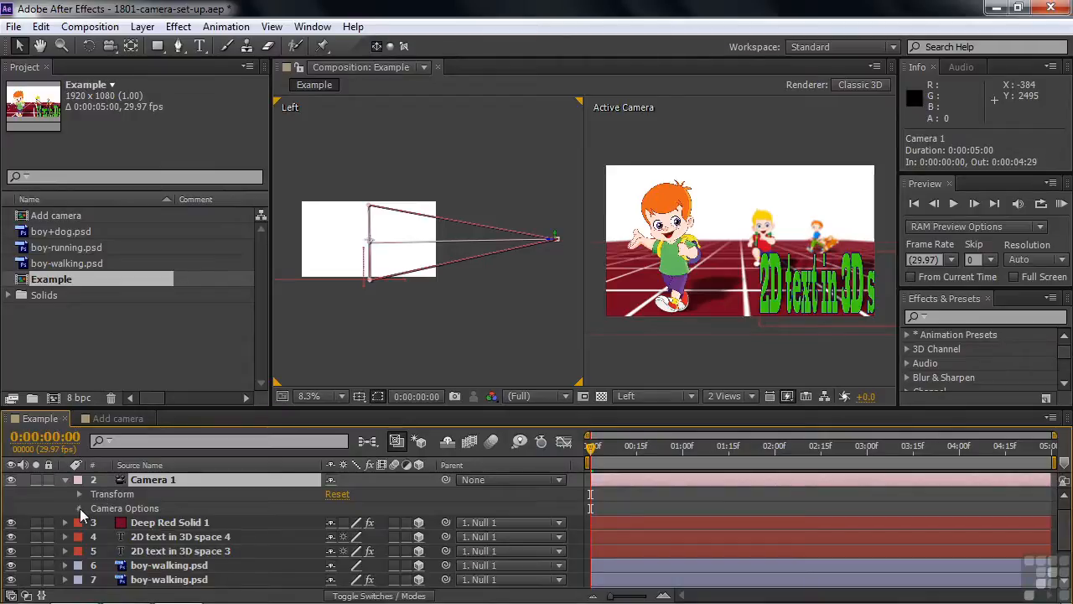
left_click(80, 508)
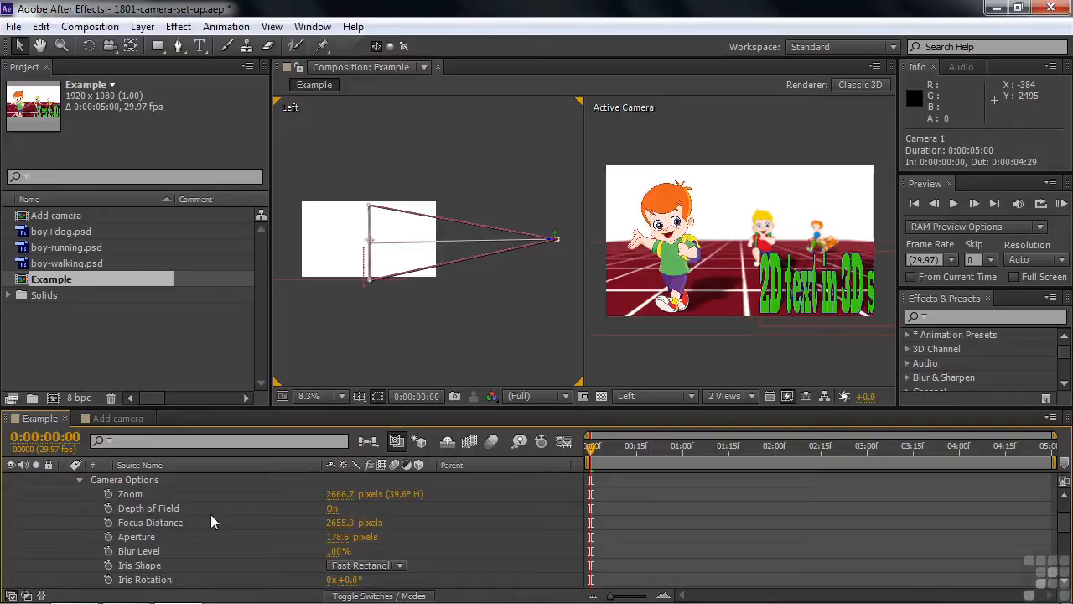
left_click(331, 511)
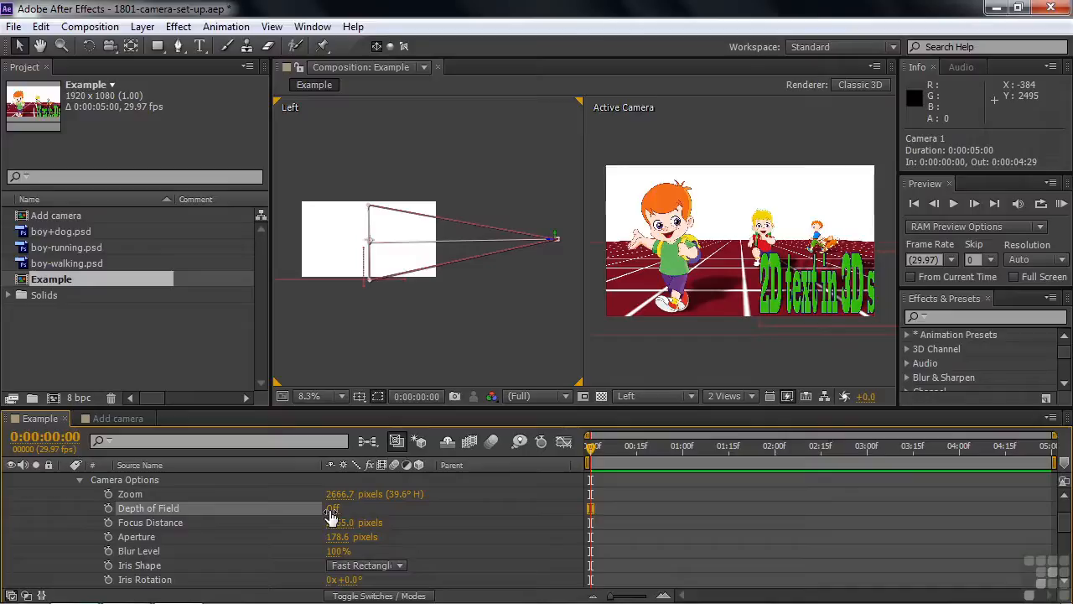
left_click(332, 510)
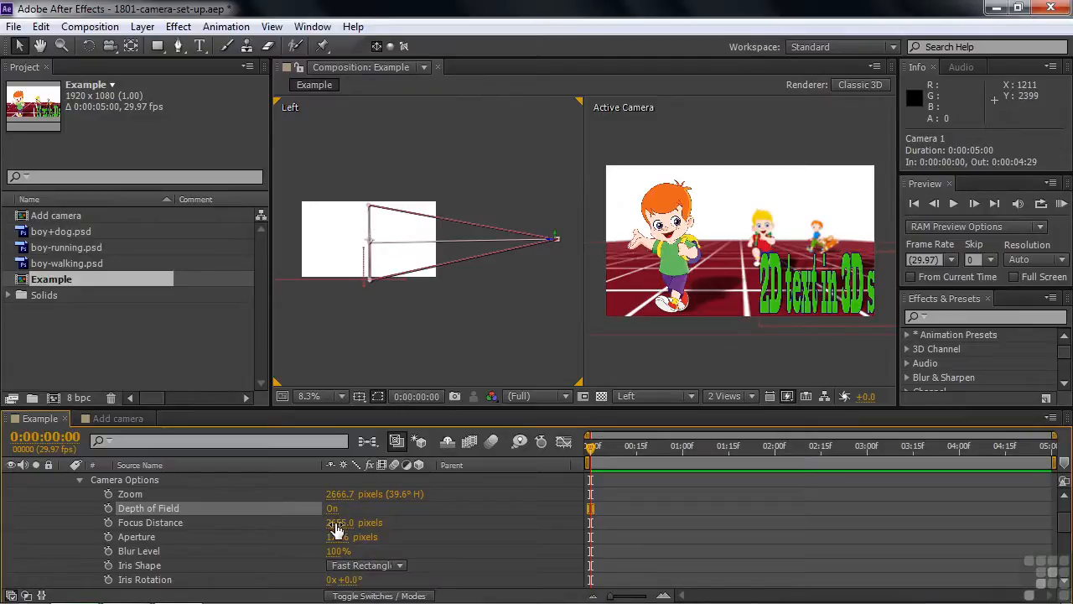
Adjust Camera 1's focus distance to about 4195 pixels, to 1865 pixels, and finally to 685 pixels.
left_click_drag(340, 523, 469, 528)
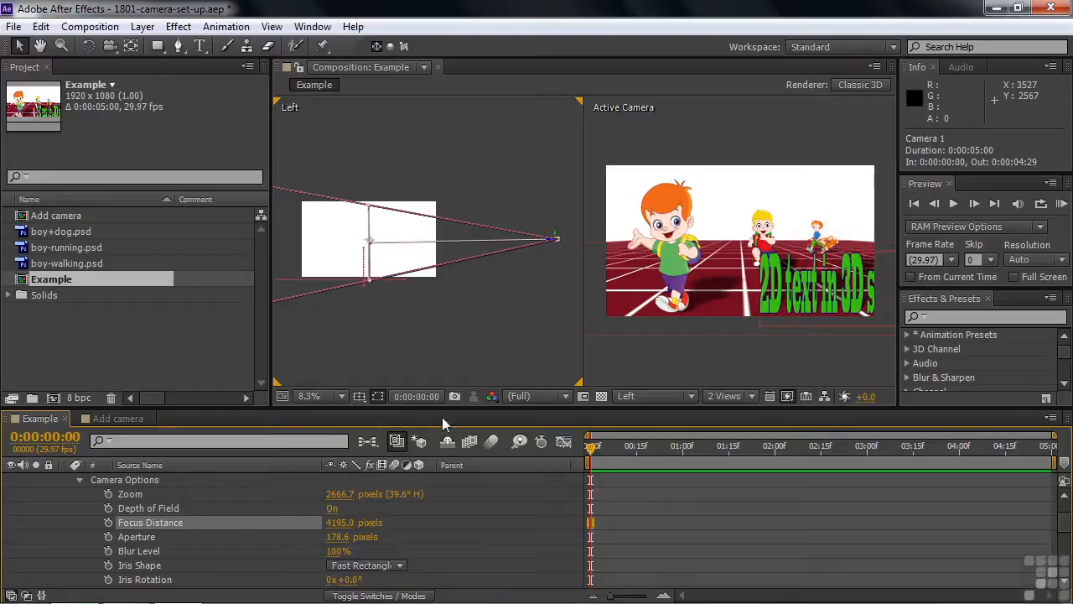
left_click_drag(345, 522, 158, 536)
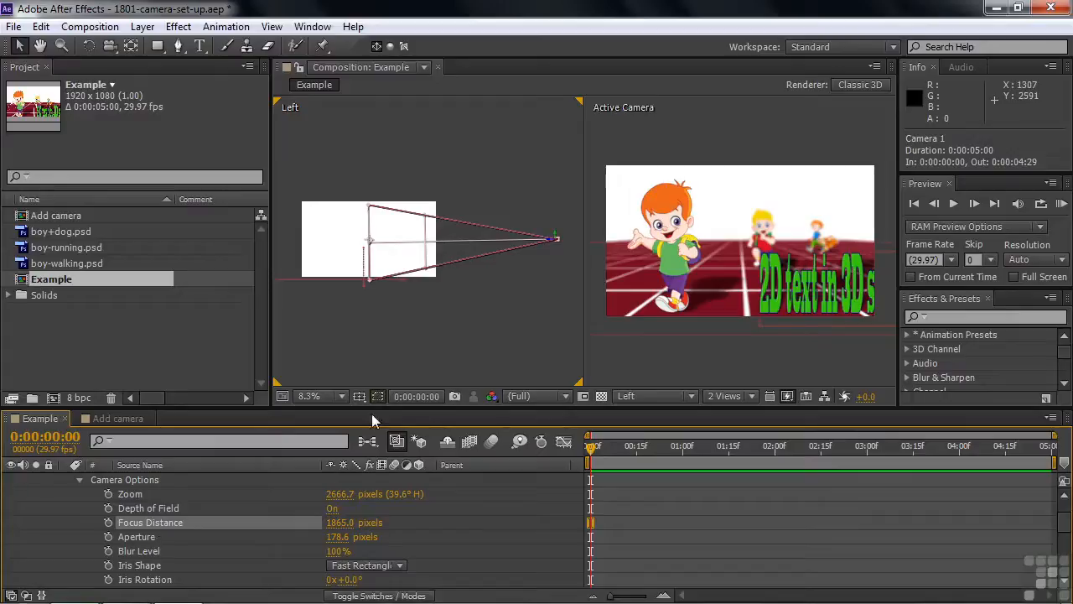
left_click_drag(339, 522, 168, 579)
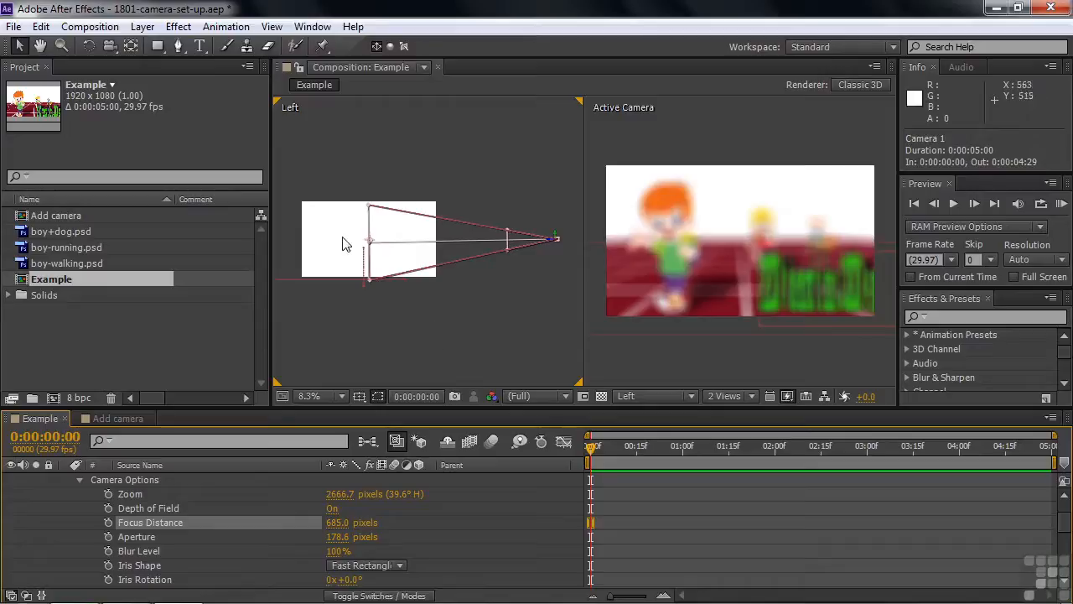
Select the boy+dog.psd layer 10 and examine its position relative to the camera in the Left view at 2.1% magnification.
left_click_drag(1064, 518, 1065, 564)
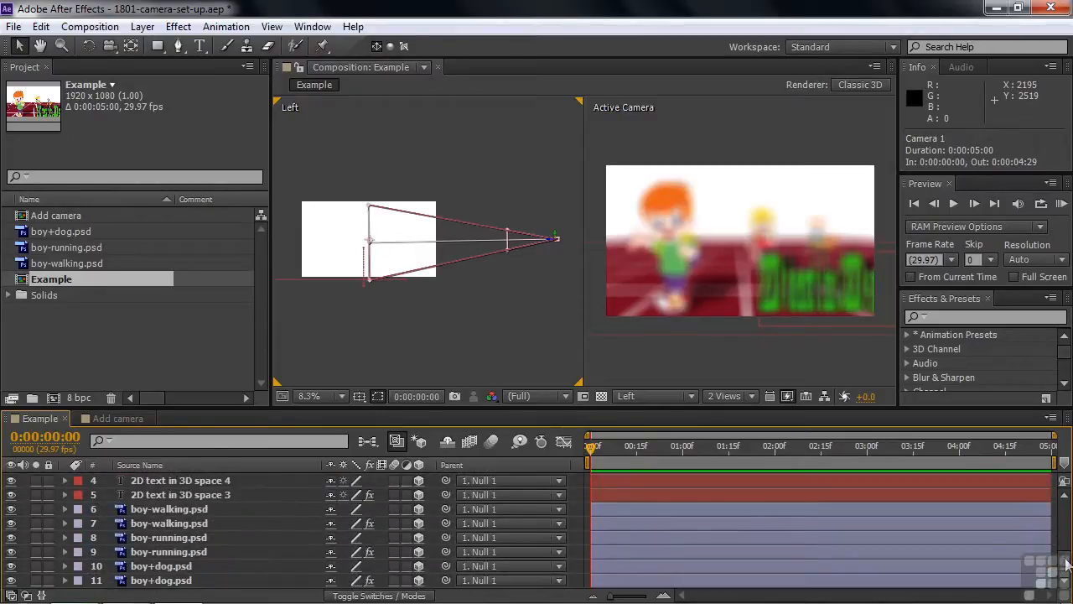
left_click(162, 570)
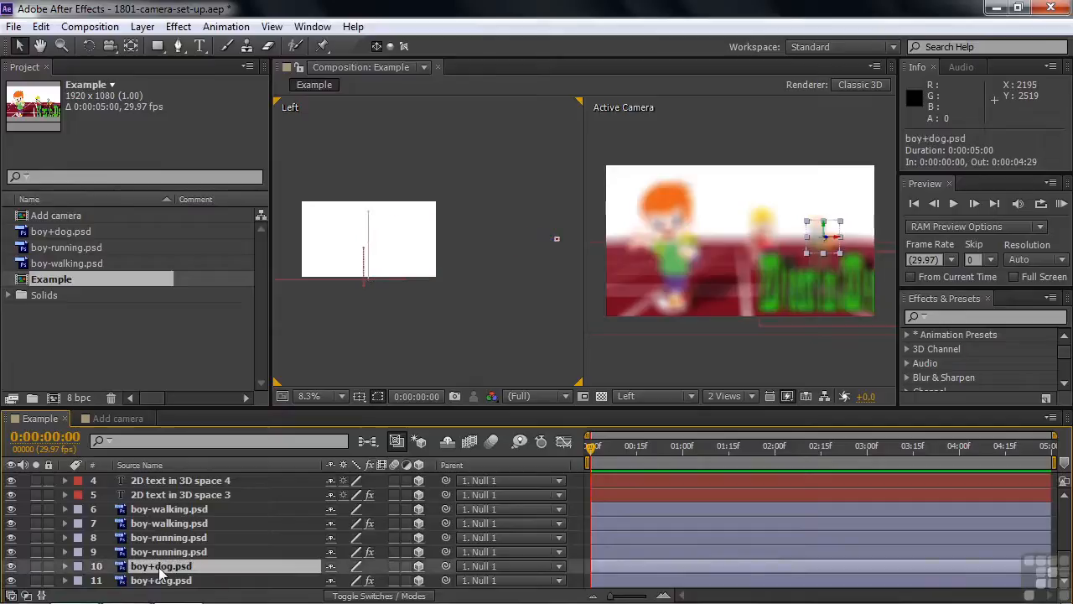
key("h")
left_click_drag(335, 330, 525, 317)
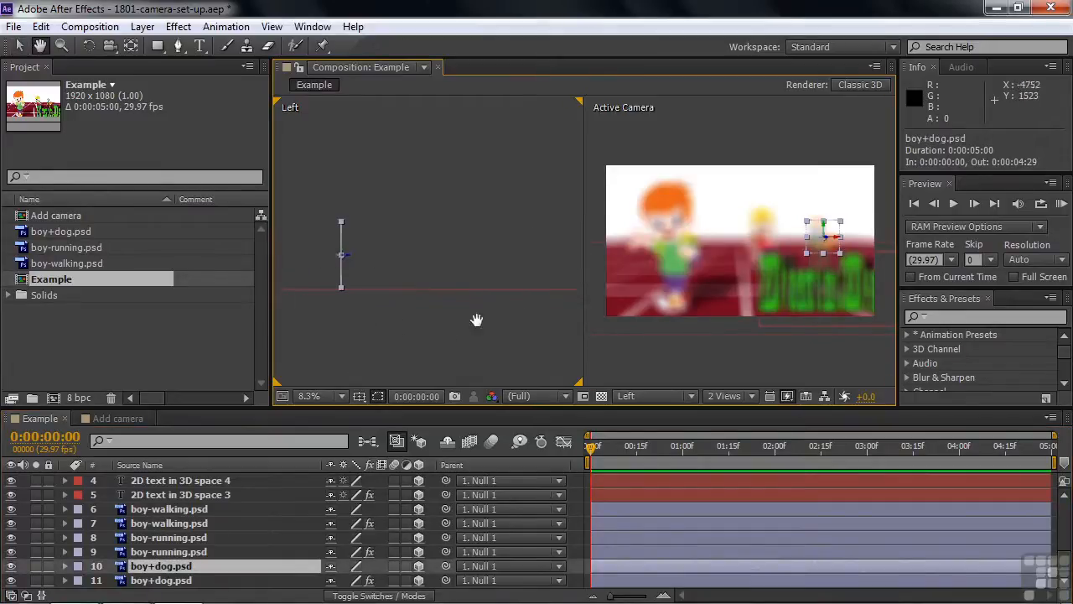
key("v")
key("h")
left_click_drag(508, 333, 364, 328)
left_click_drag(570, 344, 348, 336)
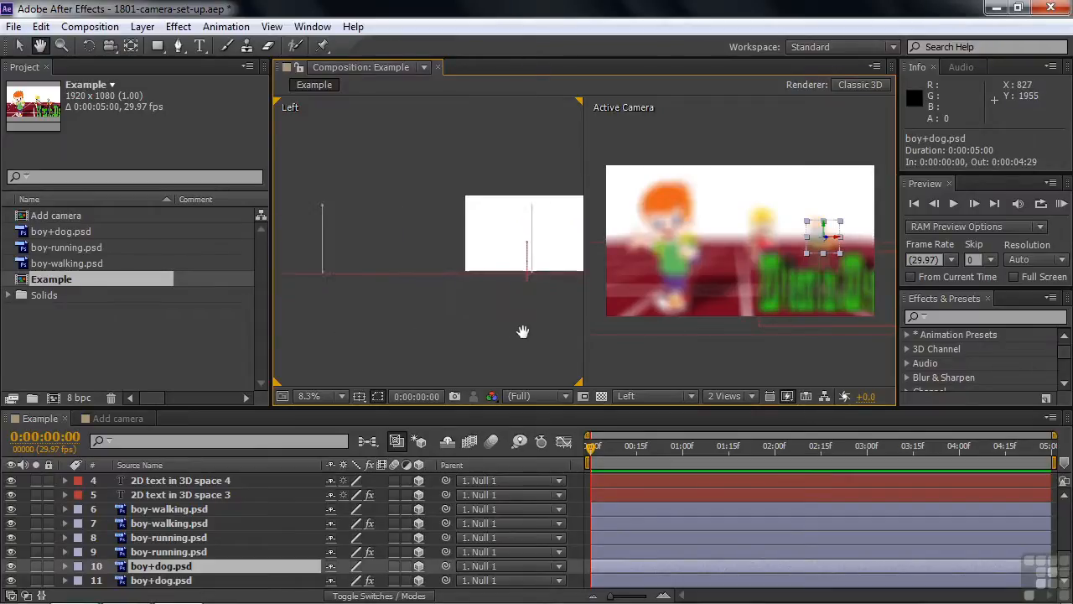
left_click_drag(522, 330, 382, 338)
mouse_move(489, 340)
left_mouse_down()
mouse_move(470, 341)
mouse_move(498, 341)
left_mouse_up()
key("v")
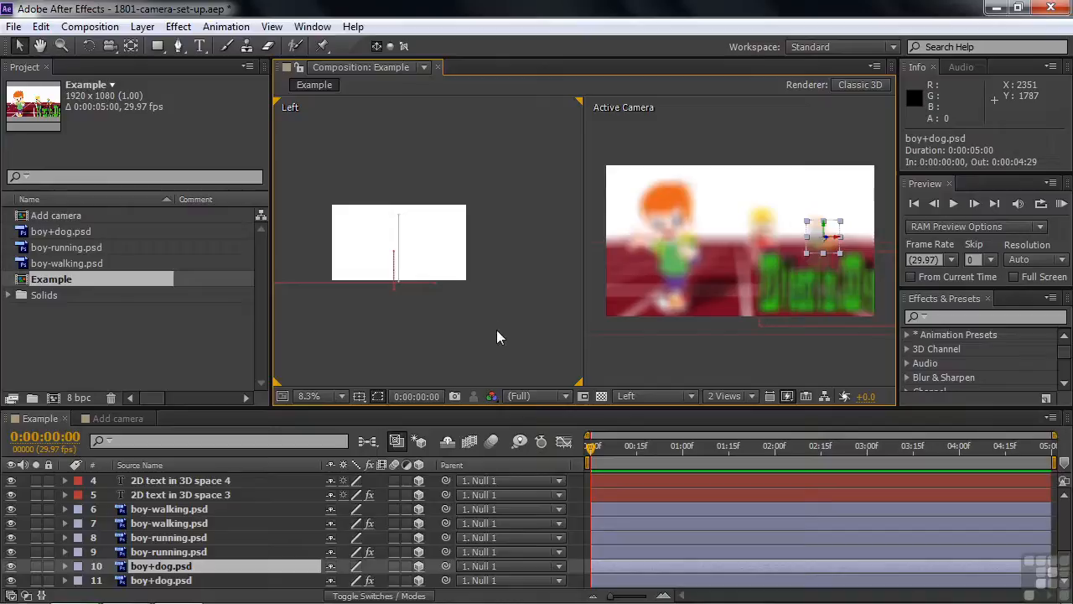
key("ctrl+minus")
key("ctrl+minus")
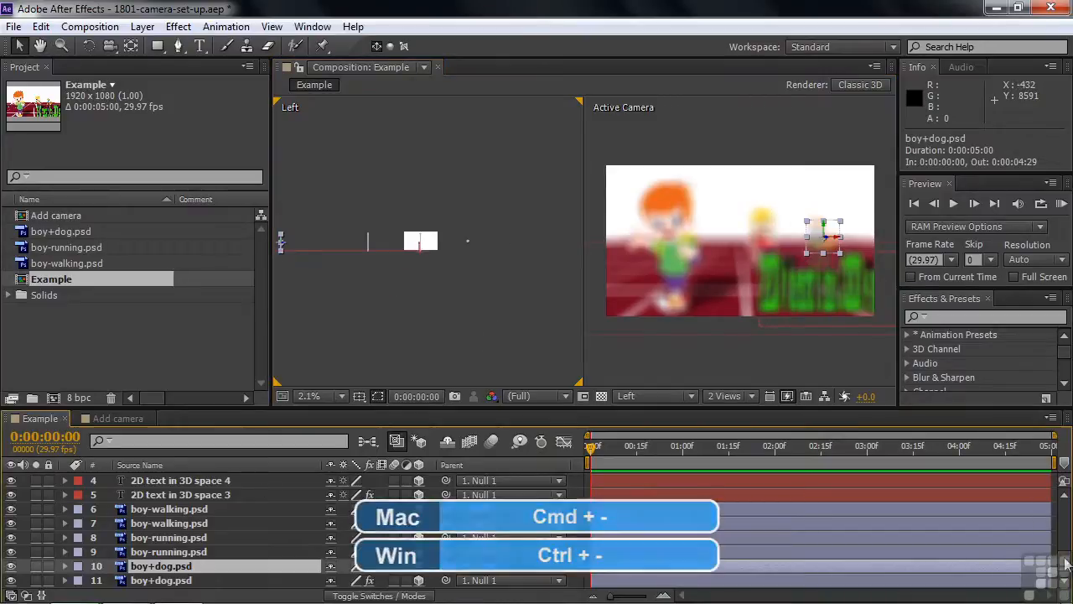
Select Camera 1 and set its focus distance to 9000 pixels.
scroll(51, 518, "up", 6)
left_click(130, 497)
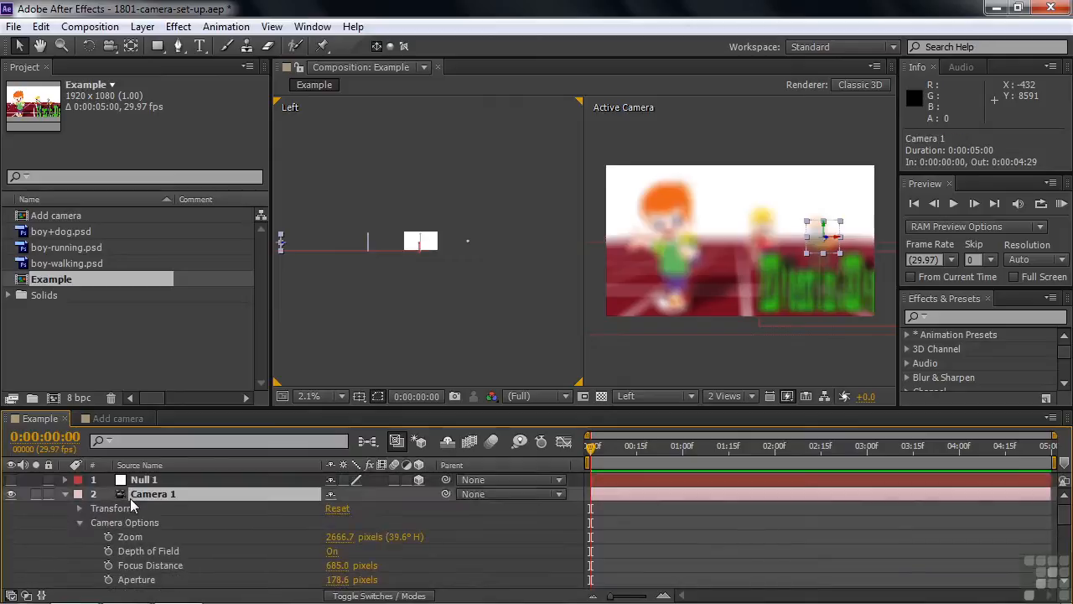
left_click(339, 565)
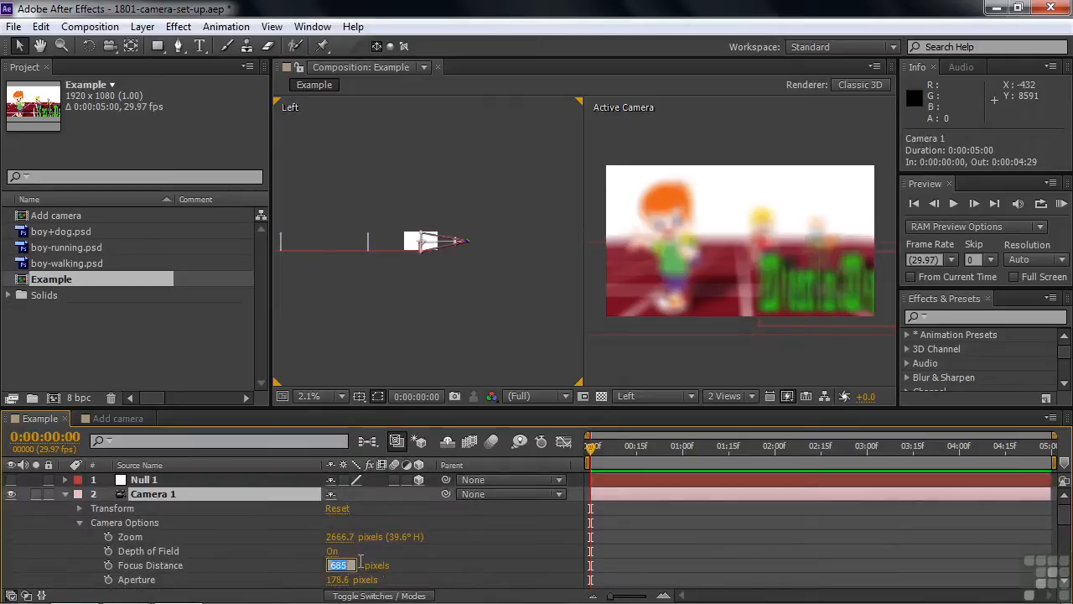
type("9000")
key("Tab")
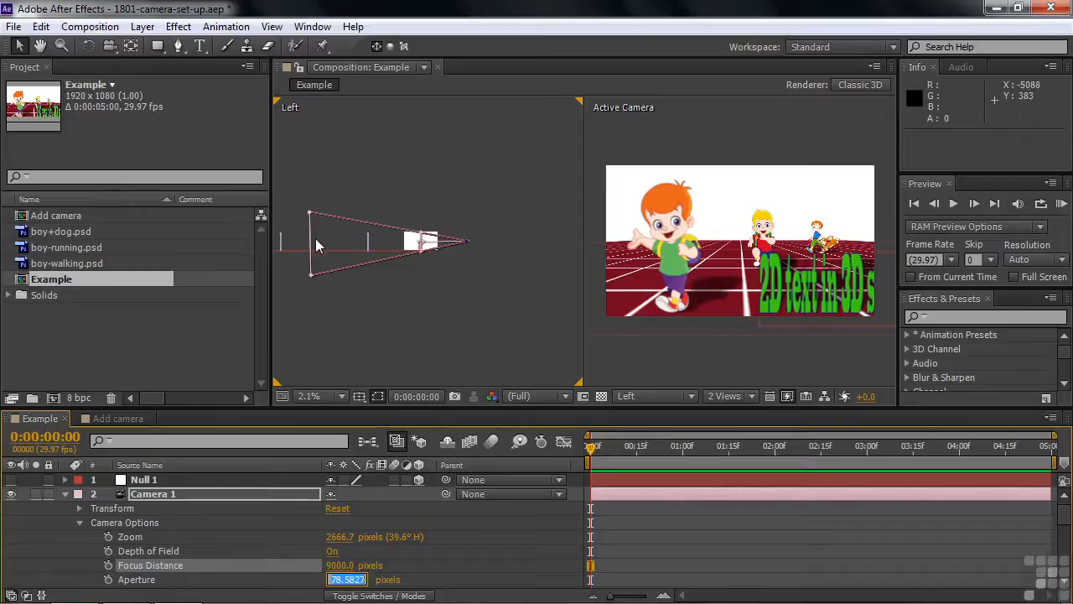
Increase Camera 1's focus distance to 11000 pixels to focus on the distant boy and dog.
left_click(379, 567)
type("11000")
key("Return")
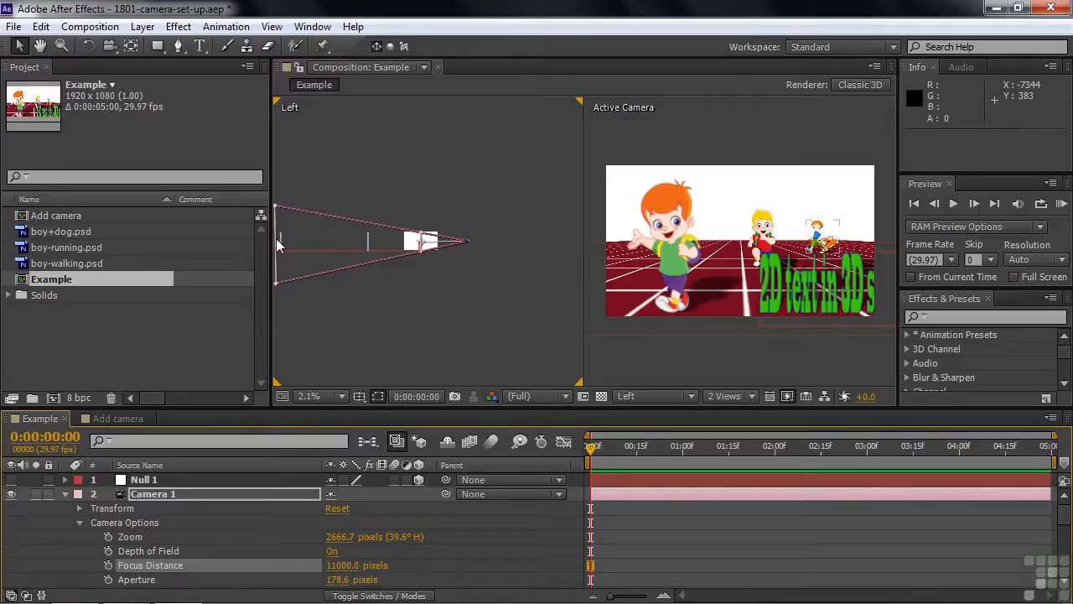
Set Camera 1's focus distance to 2500 pixels to focus on the boy in the foreground.
key("ctrl+equal")
key("ctrl+equal")
key("ctrl+equal")
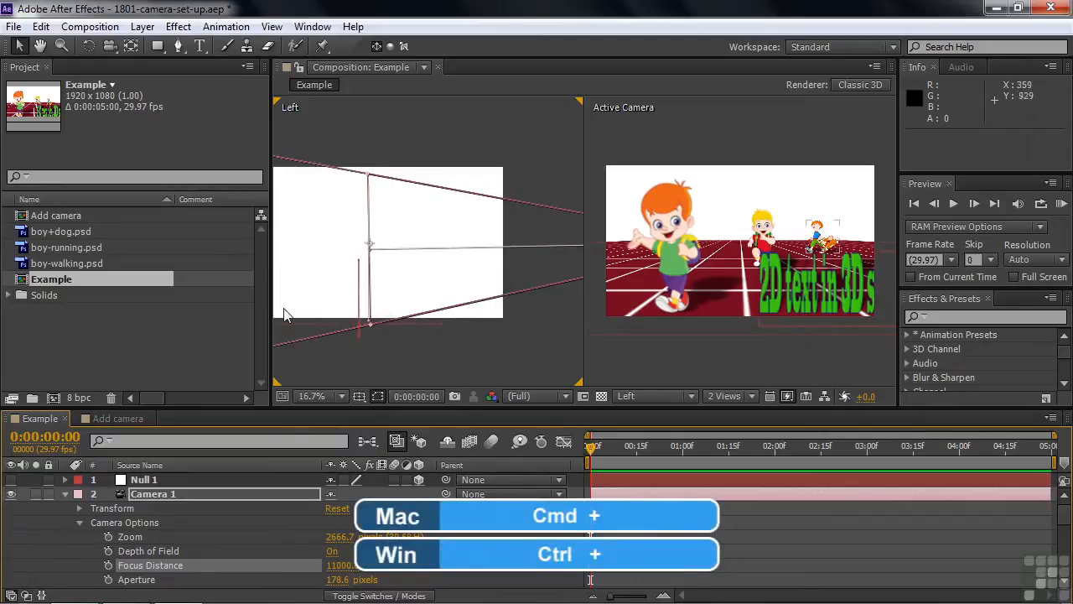
left_click(342, 565)
type("2500")
key("Tab")
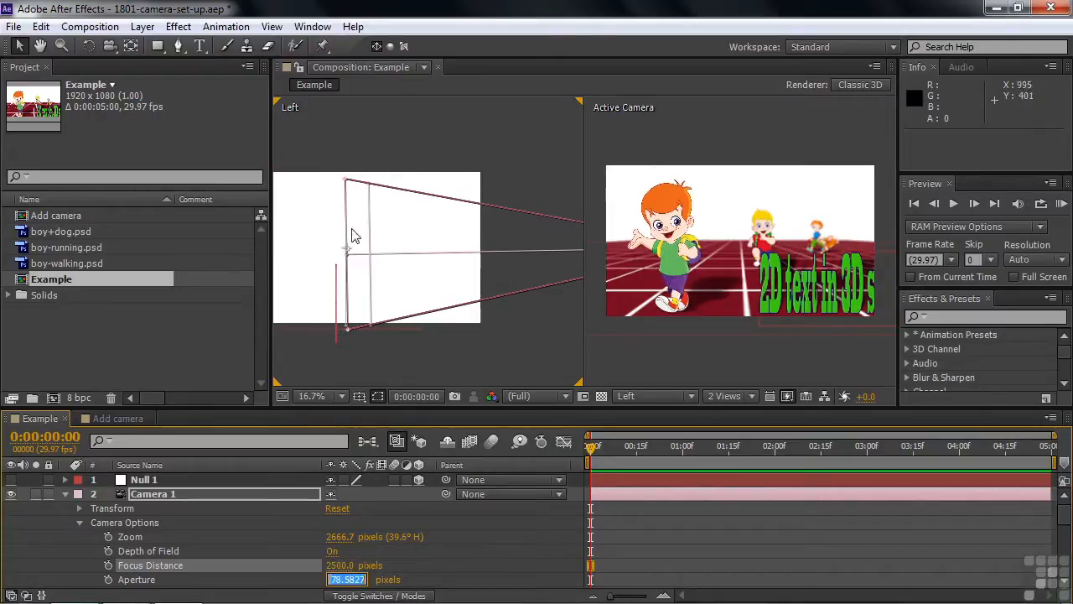
left_click(457, 547)
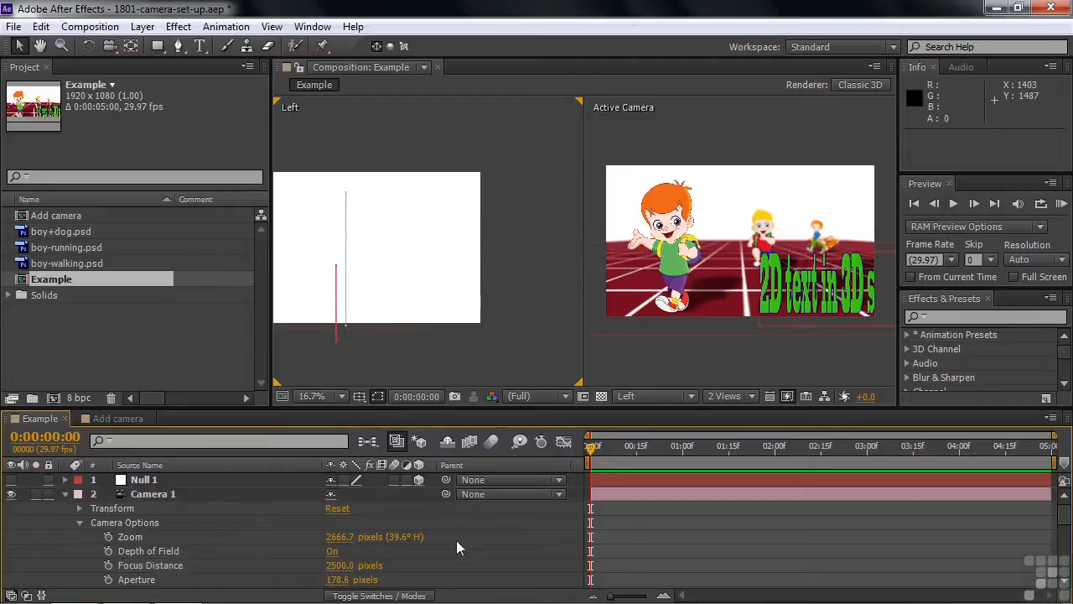
Expand Camera 1's Transform properties and move its point of interest vertically in the Left view, ending at about 960, 534, 0.
left_click(143, 494)
left_click(81, 509)
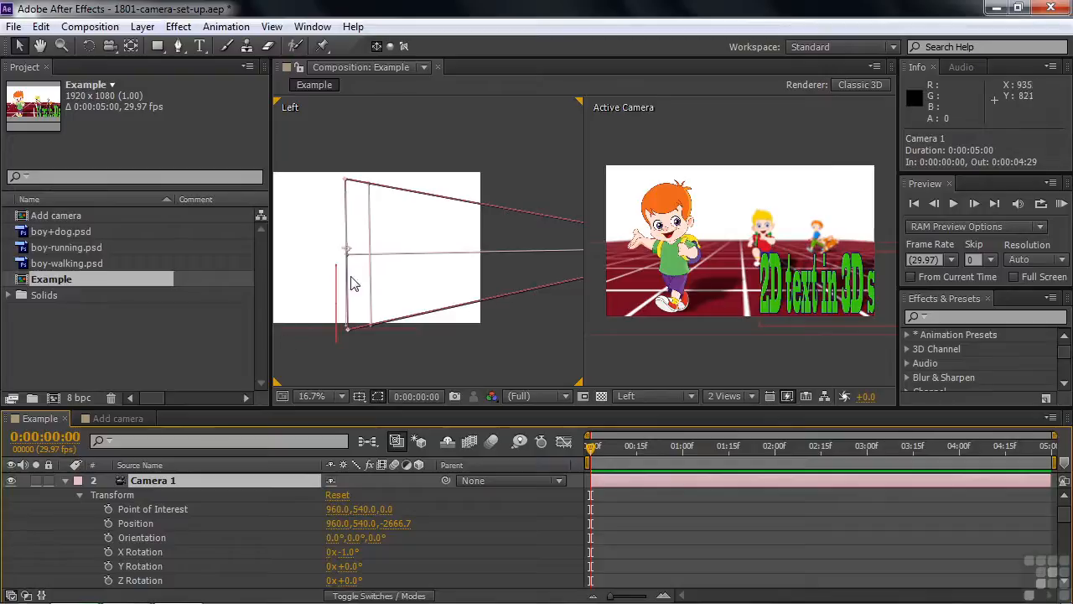
left_click_drag(348, 251, 353, 181)
left_click_drag(351, 224, 348, 250)
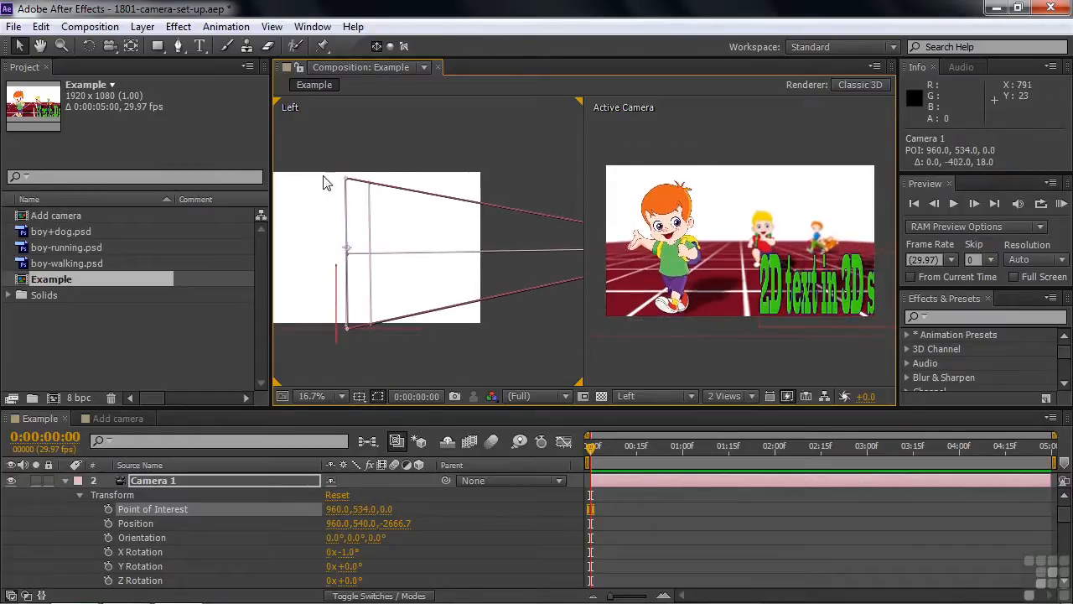
Change the Left view to Top and move Camera 1's point of interest to about 978, 534, 66.
left_click(691, 396)
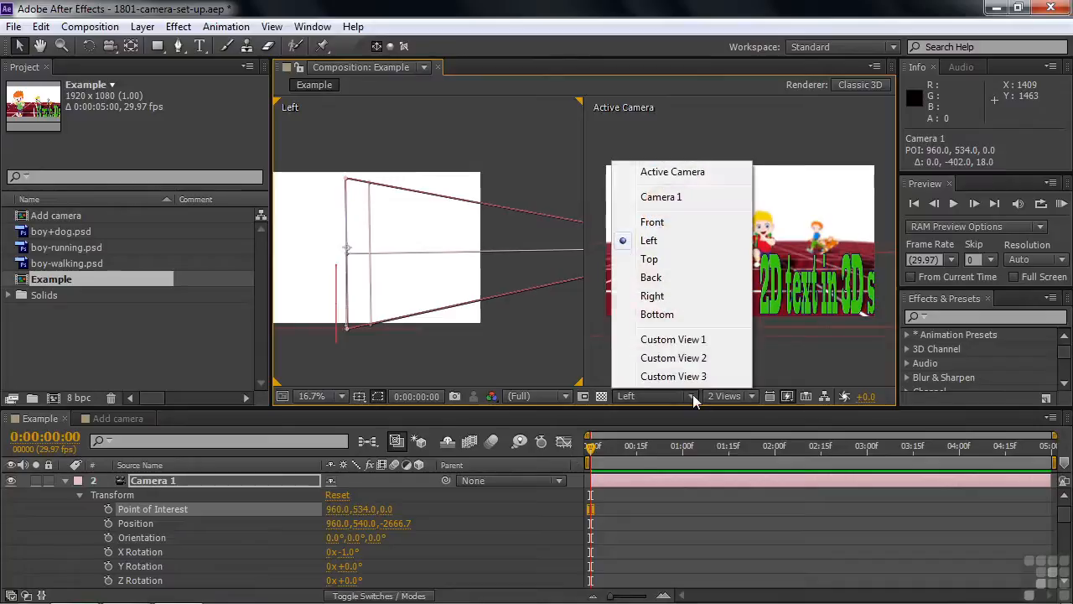
left_click(671, 260)
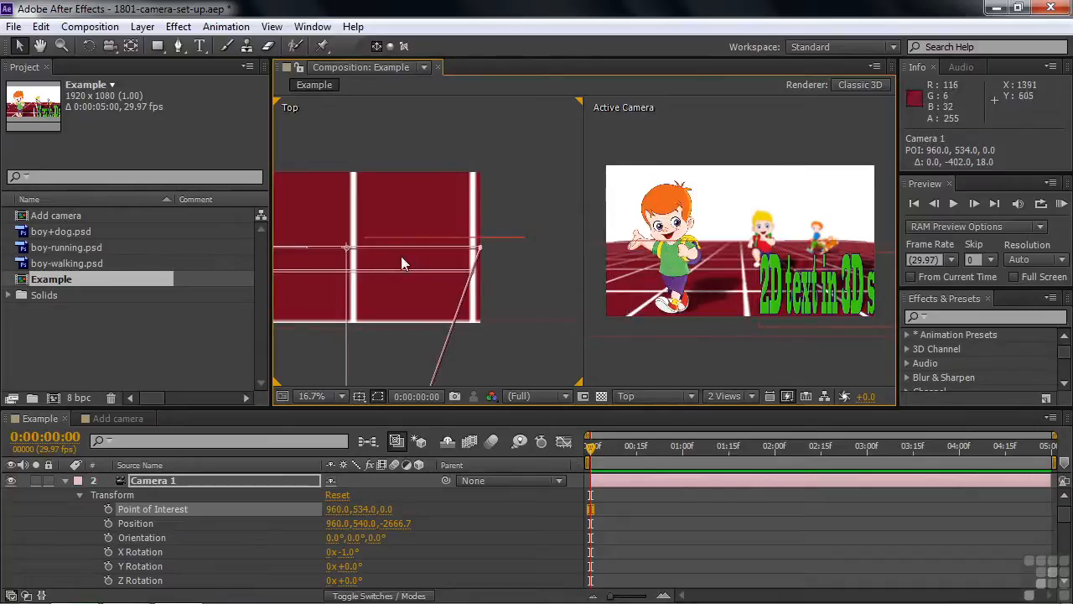
mouse_move(349, 249)
left_mouse_down()
mouse_move(400, 259)
mouse_move(305, 245)
mouse_move(363, 243)
left_mouse_up()
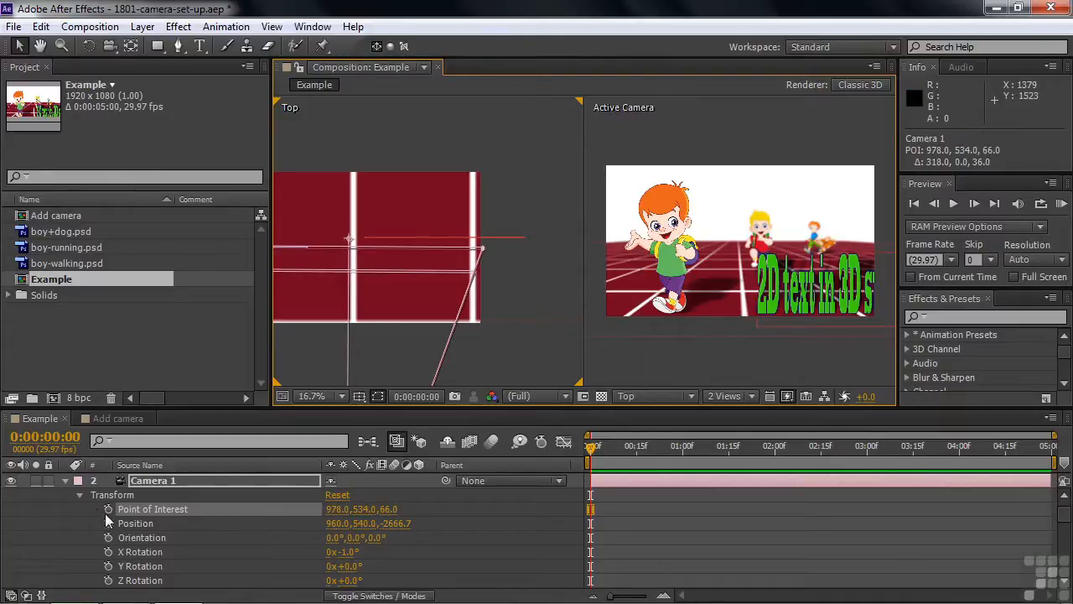
Collapse the Transform properties, then set Camera 1's zoom to about 4187 pixels and focus distance to about 7550 pixels.
left_click(79, 494)
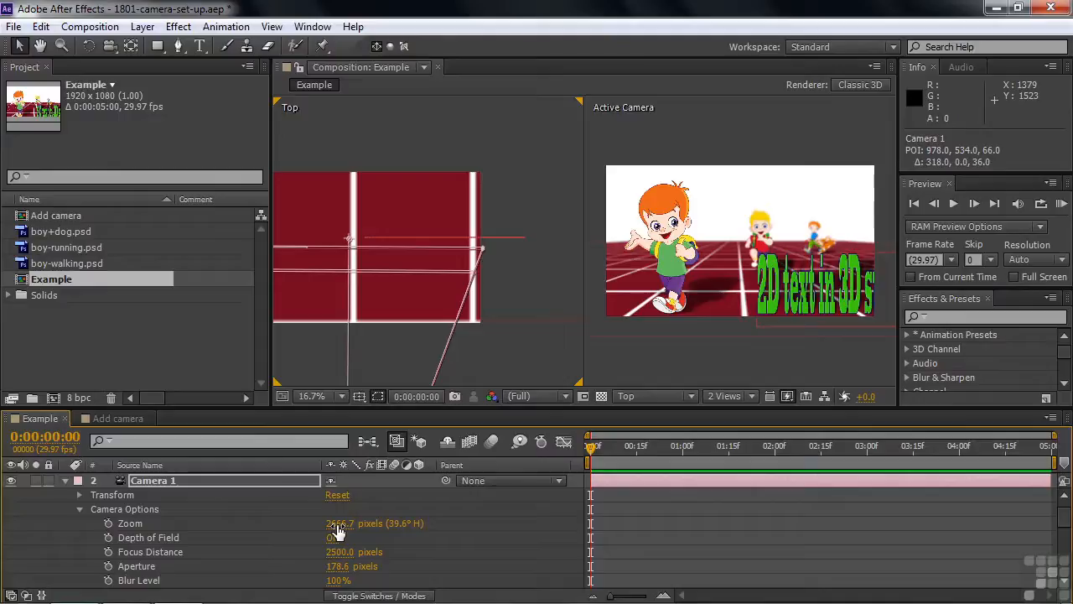
left_click_drag(335, 526, 450, 517)
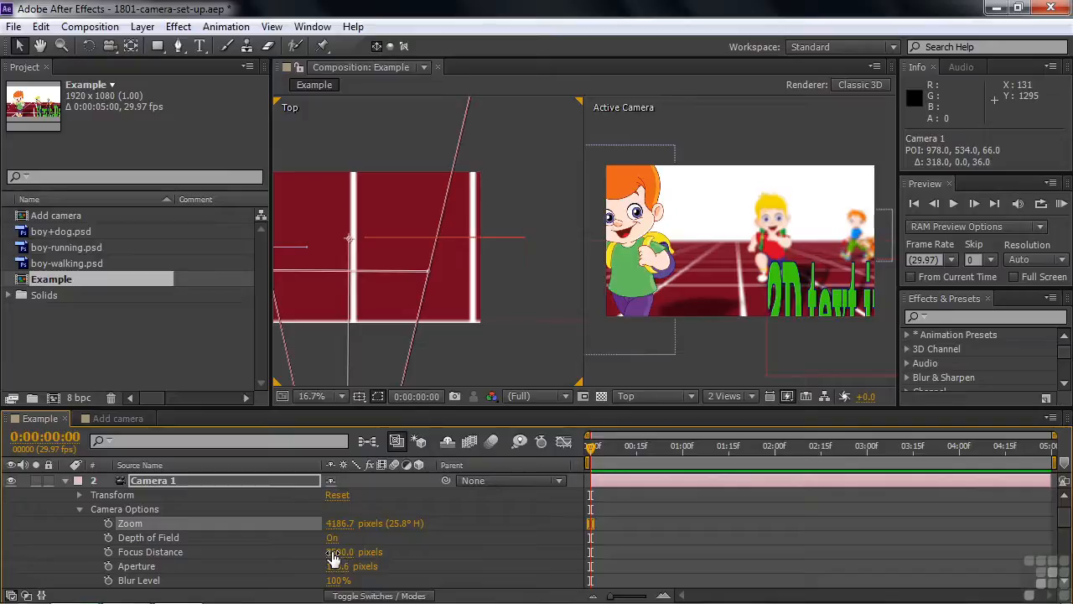
left_click_drag(333, 556, 693, 542)
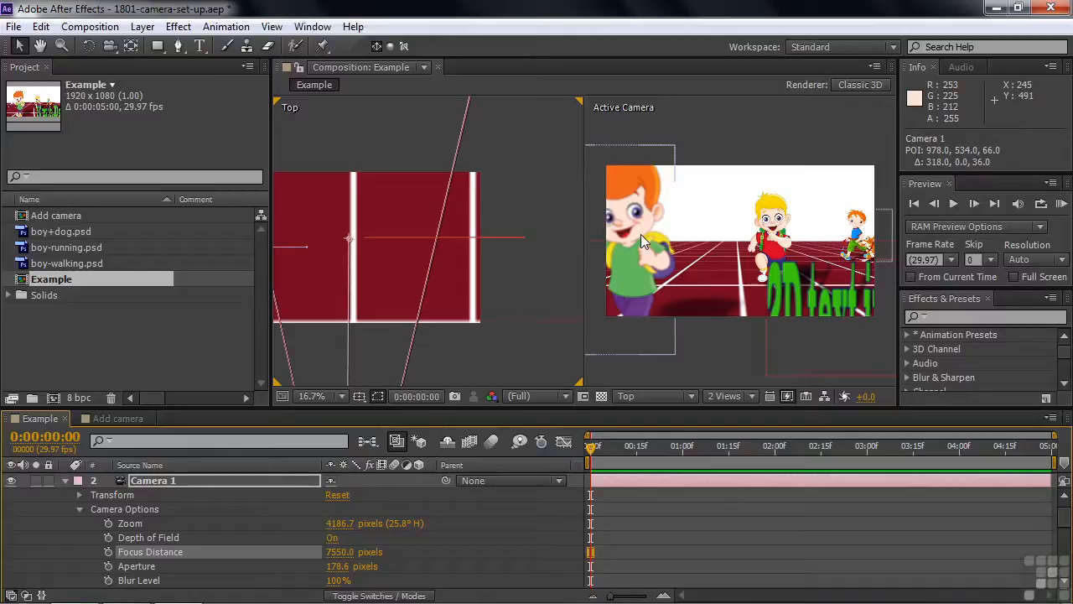
Widen Camera 1's angle of view by adjusting its zoom to about 1767 pixels.
left_click_drag(337, 528, 104, 543)
left_click_drag(335, 530, 444, 518)
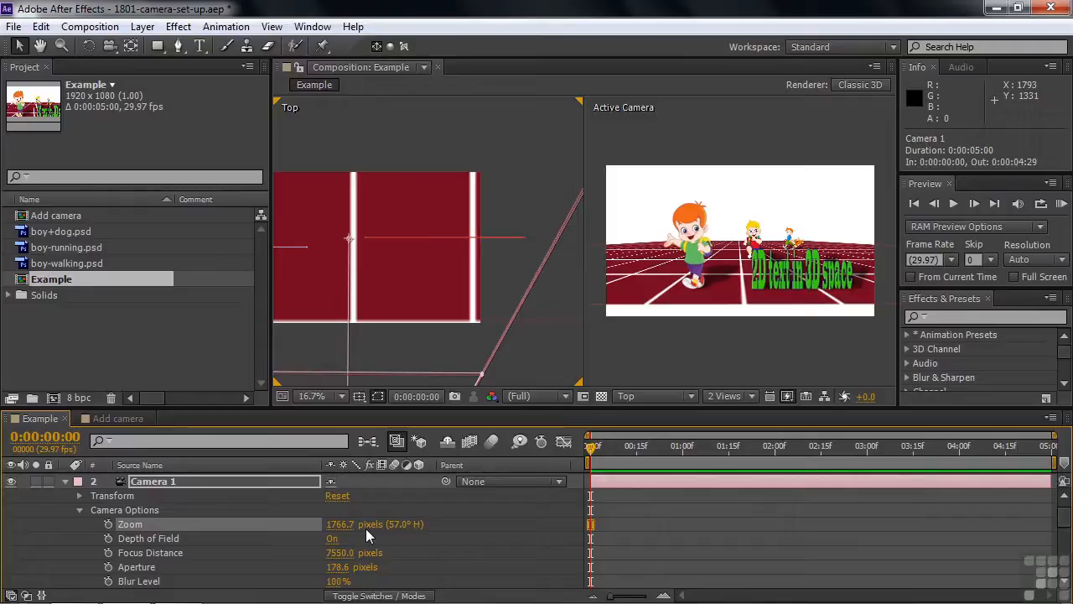
Switch to the Add camera composition and hide the Parent column in its timeline.
left_click(105, 417)
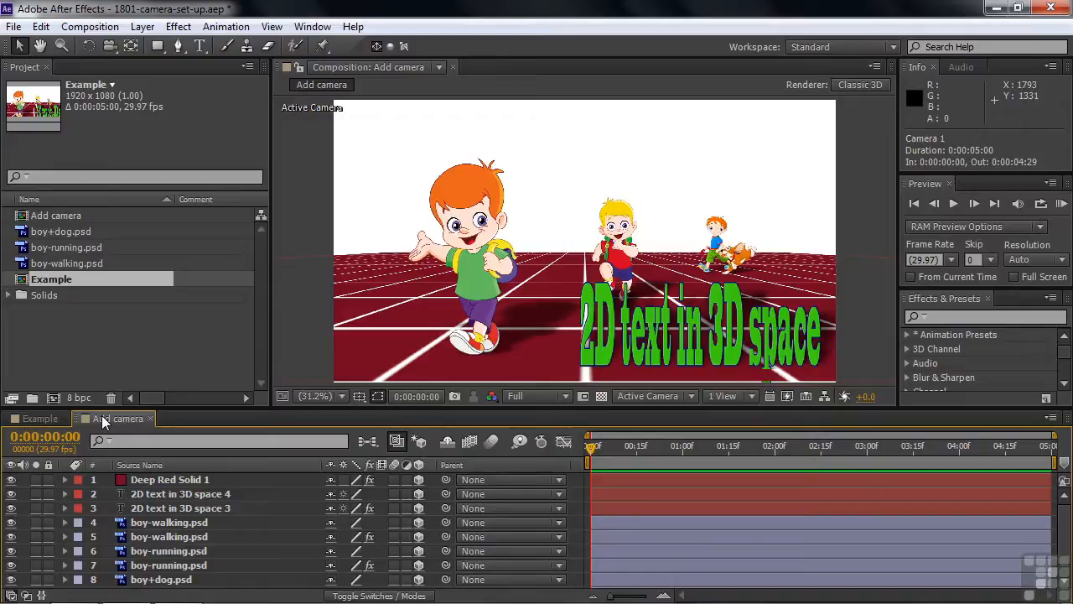
right_click(494, 471)
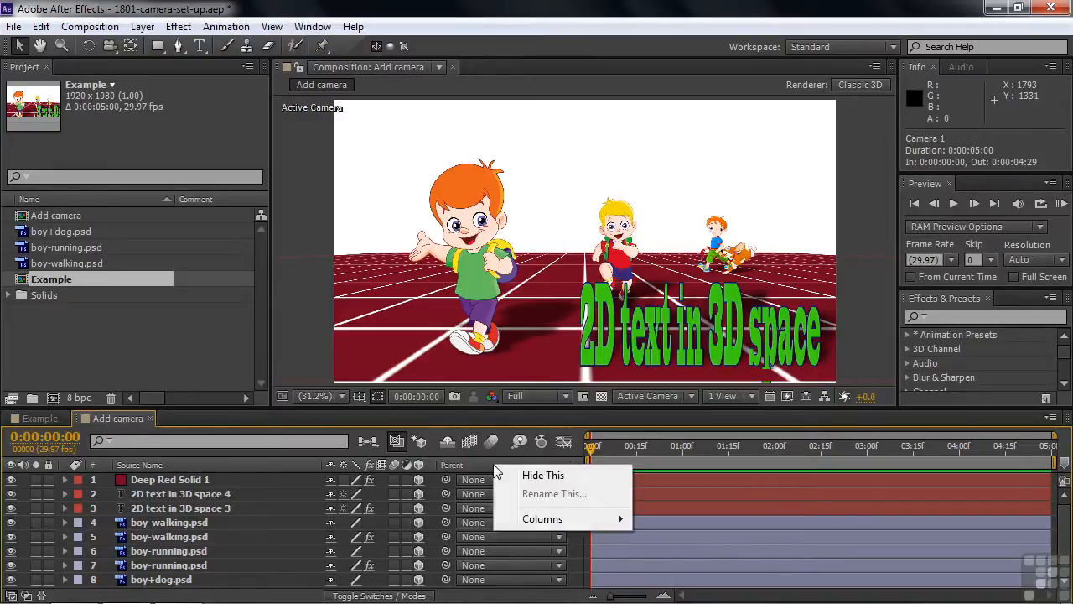
left_click(519, 475)
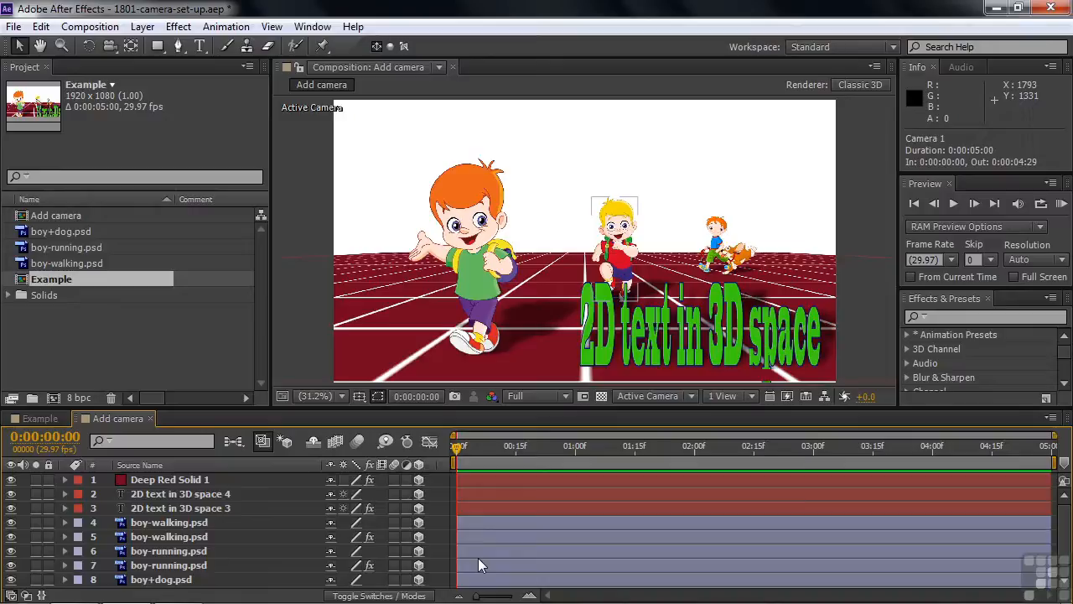
left_click(142, 26)
mouse_move(155, 44)
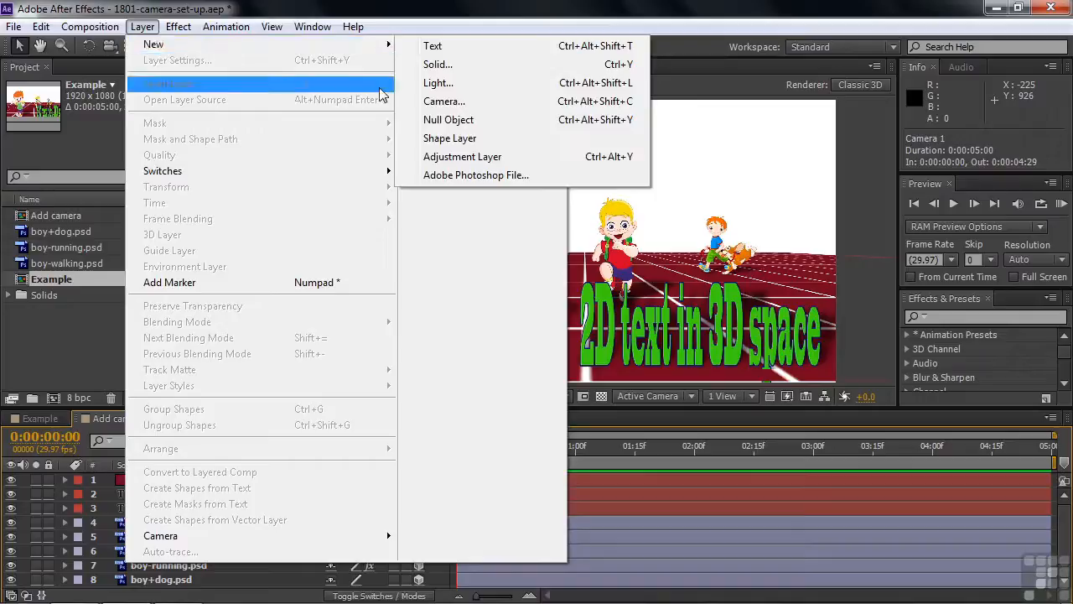
left_click(24, 527)
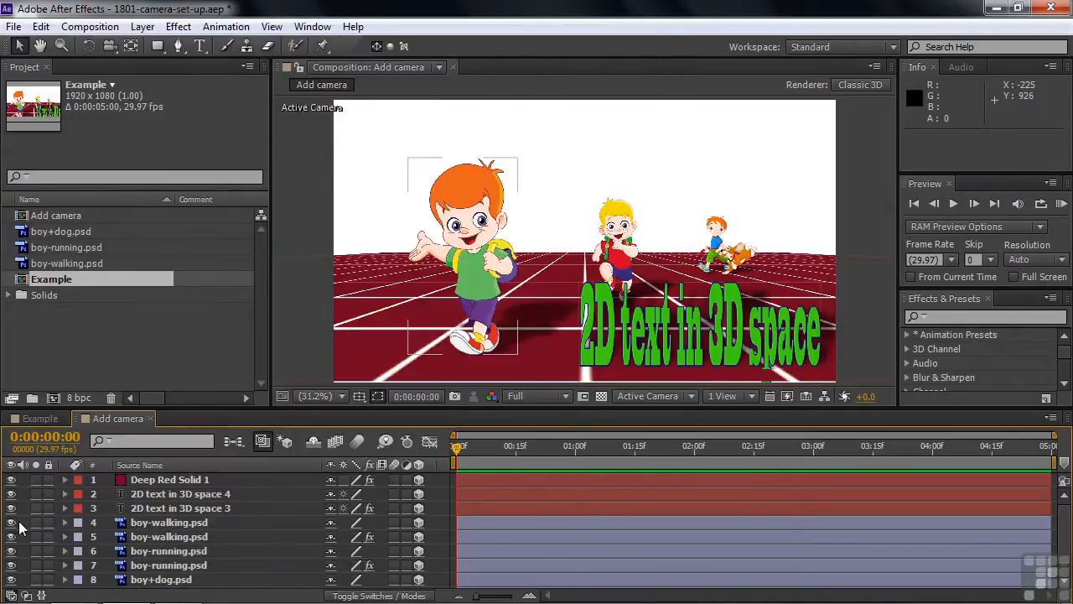
Start a new camera in the Add camera composition and choose the 50mm preset.
right_click(175, 522)
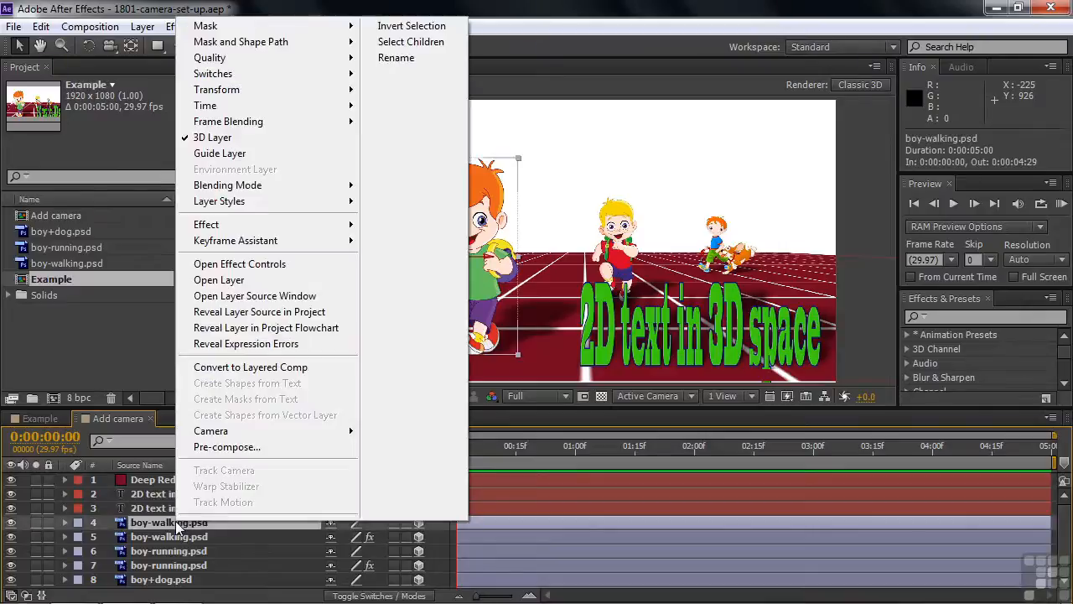
left_click(20, 524)
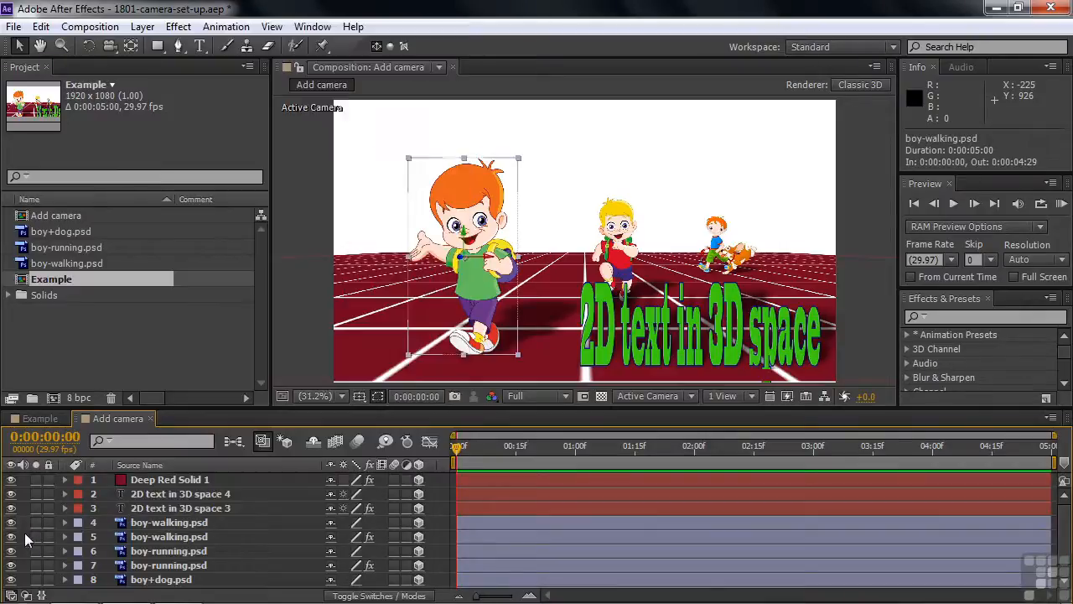
right_click(21, 522)
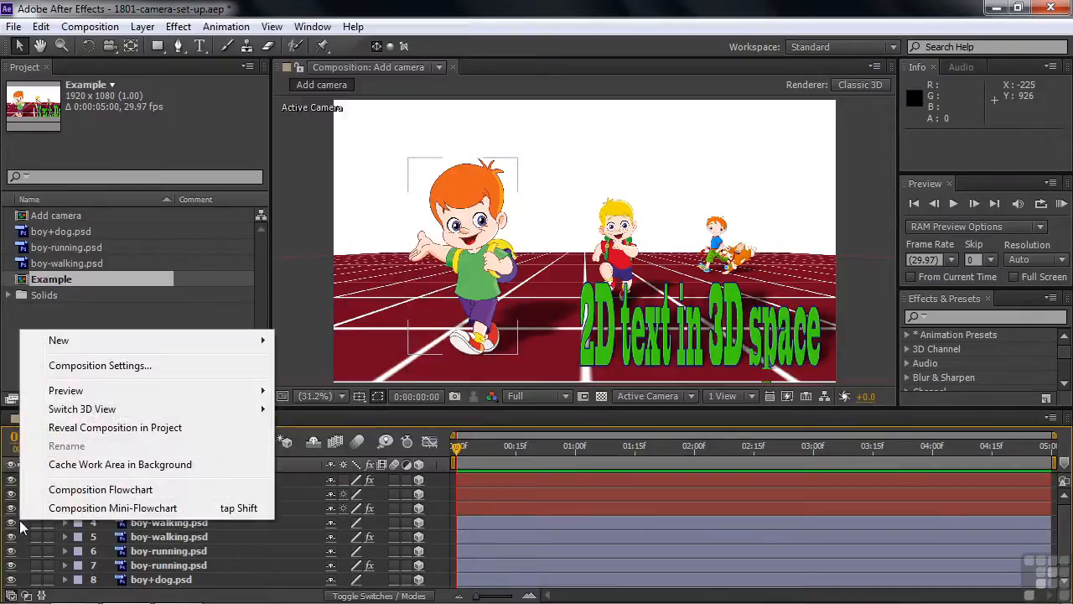
mouse_move(60, 344)
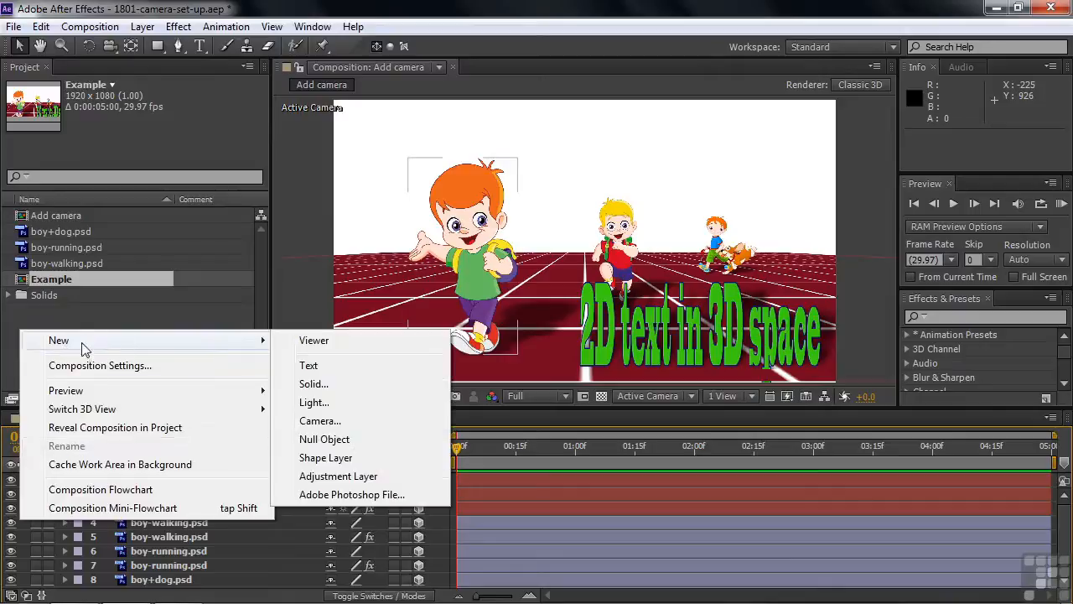
left_click(322, 421)
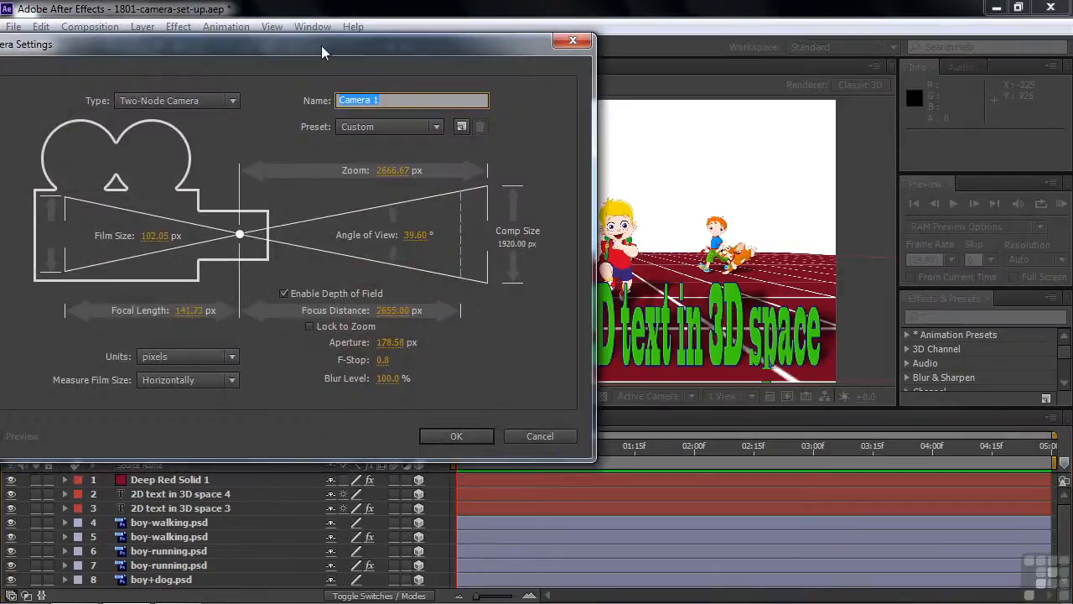
left_click_drag(322, 46, 409, 40)
left_click(521, 121)
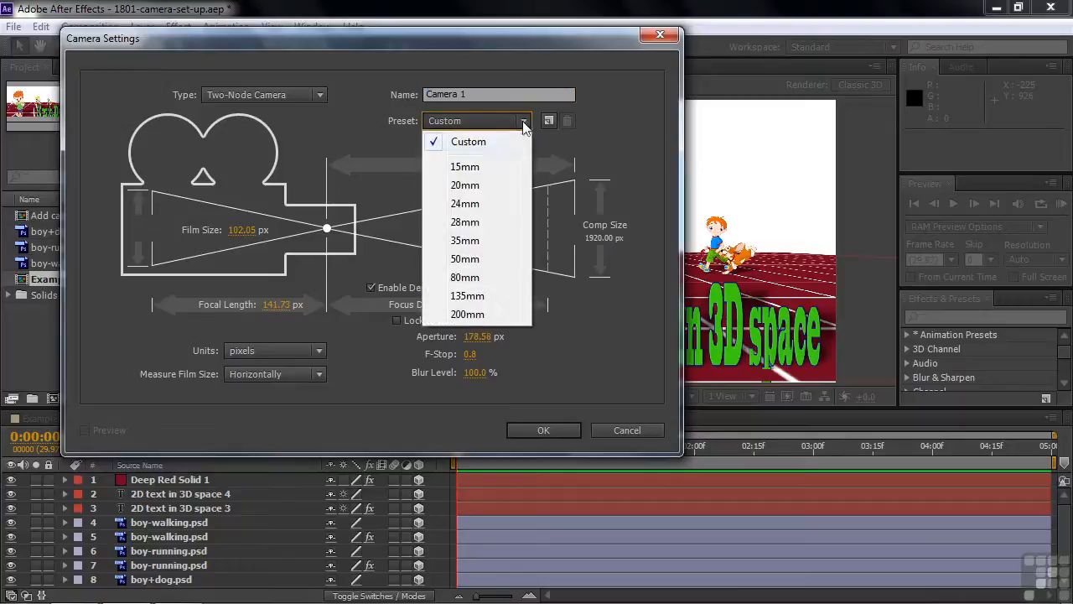
left_click(464, 259)
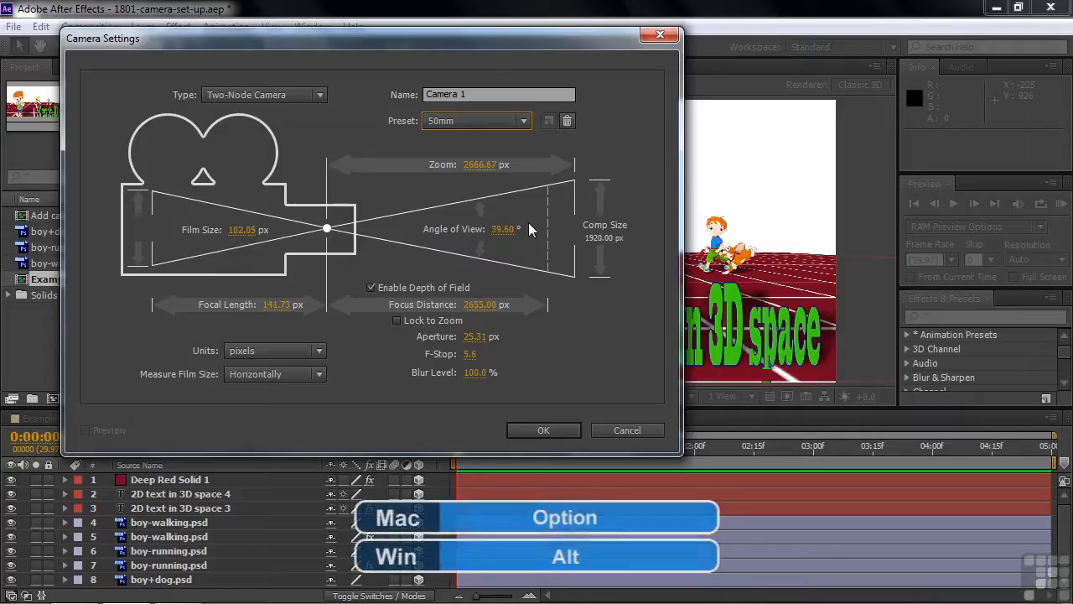
left_click(567, 121)
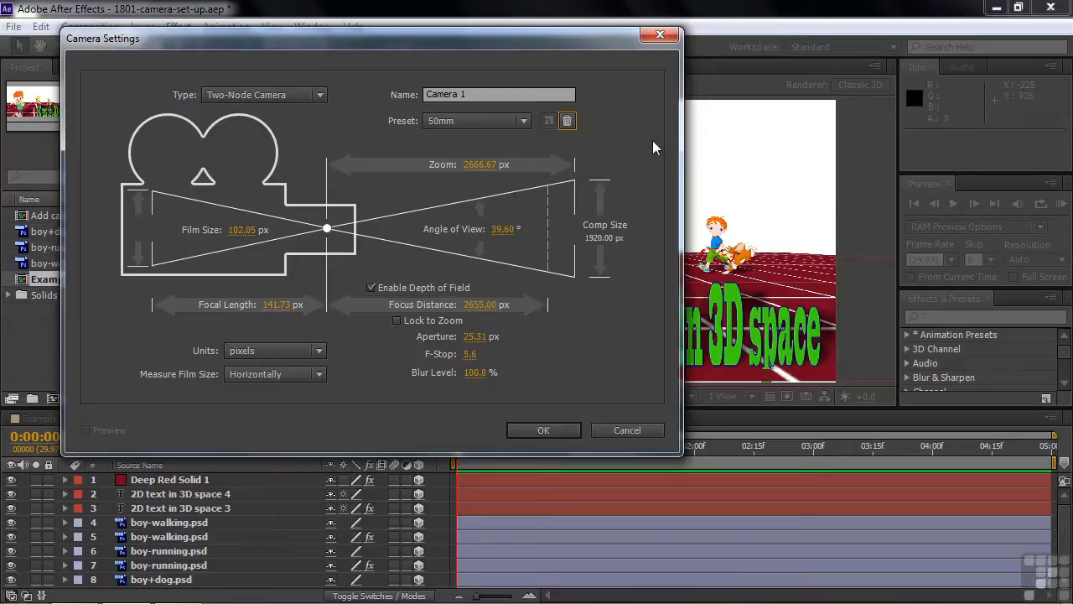
Create Camera 1 as a One-Node Camera with depth of field disabled and pixels as the units.
left_click(321, 98)
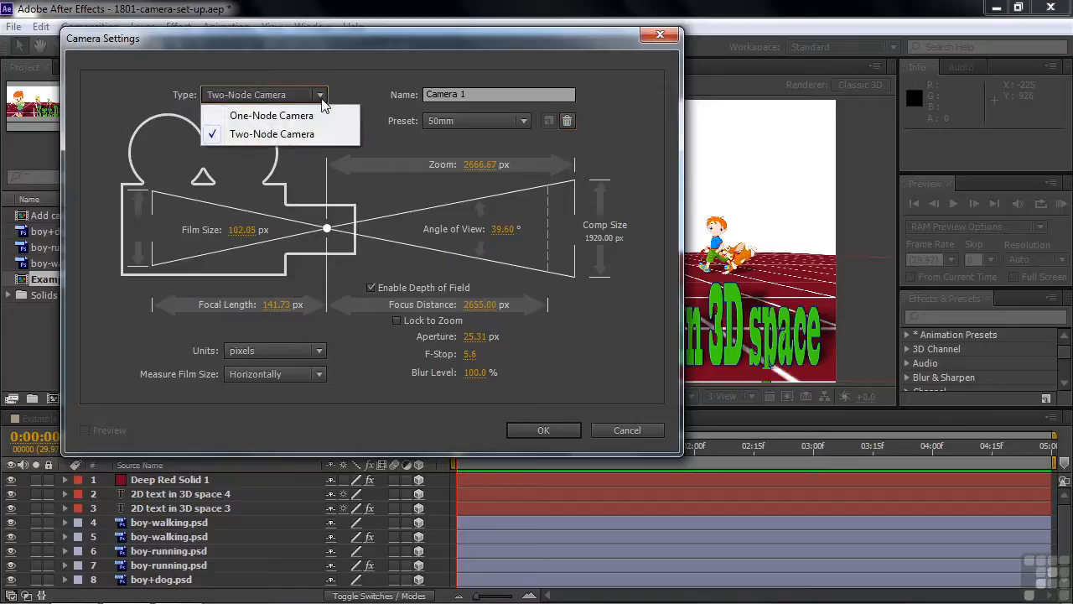
left_click(280, 114)
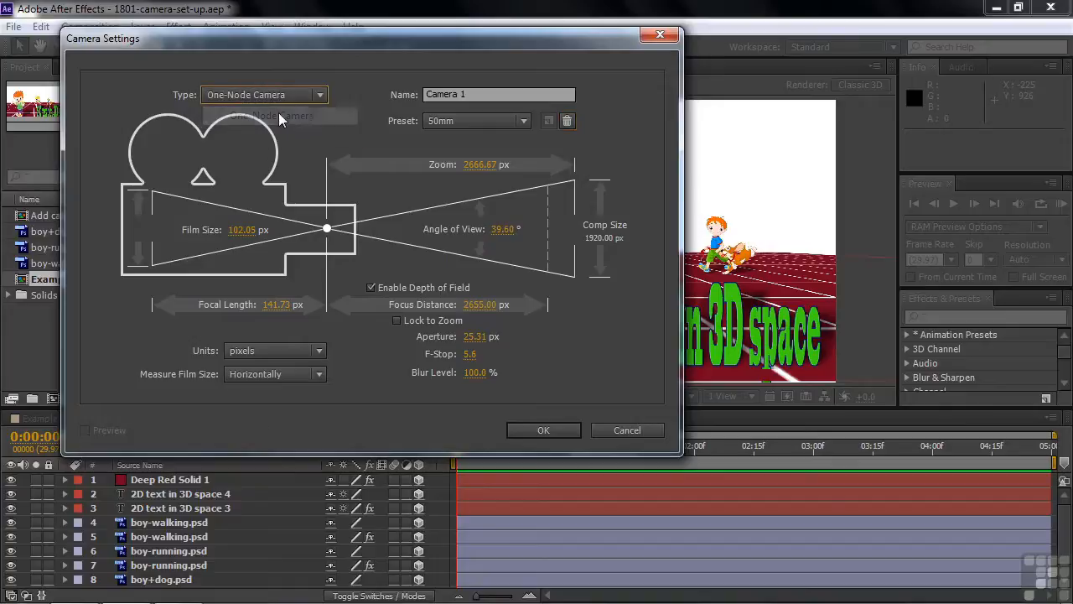
left_click(371, 287)
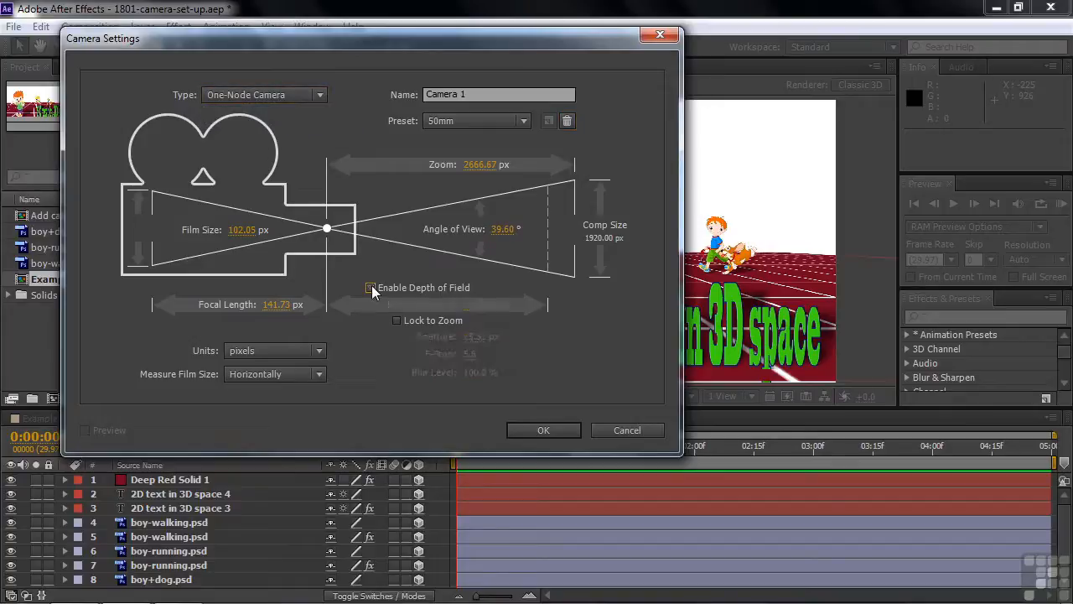
left_click(320, 355)
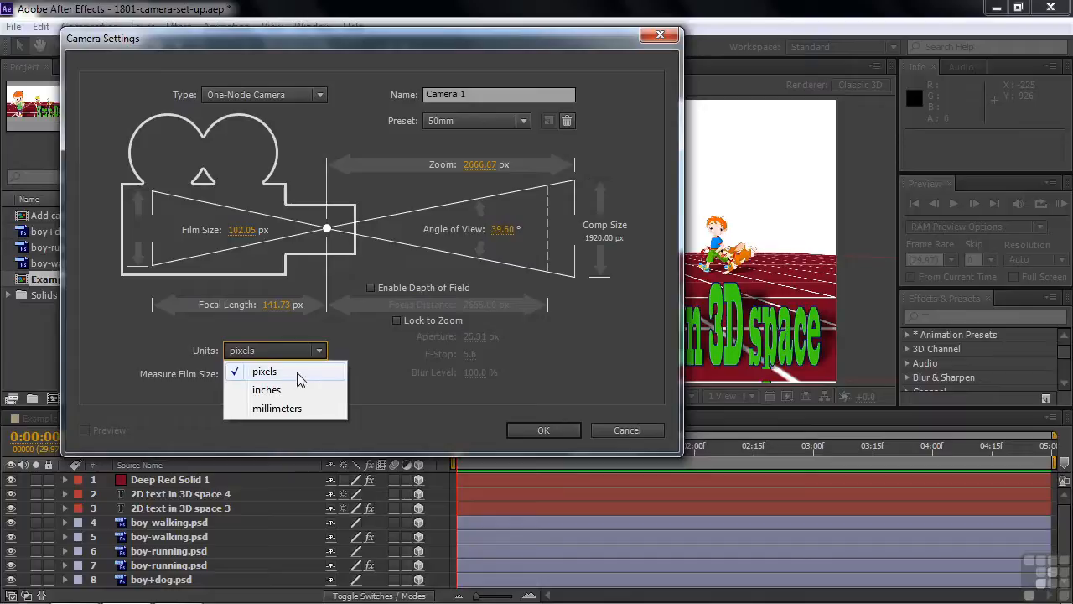
left_click(300, 379)
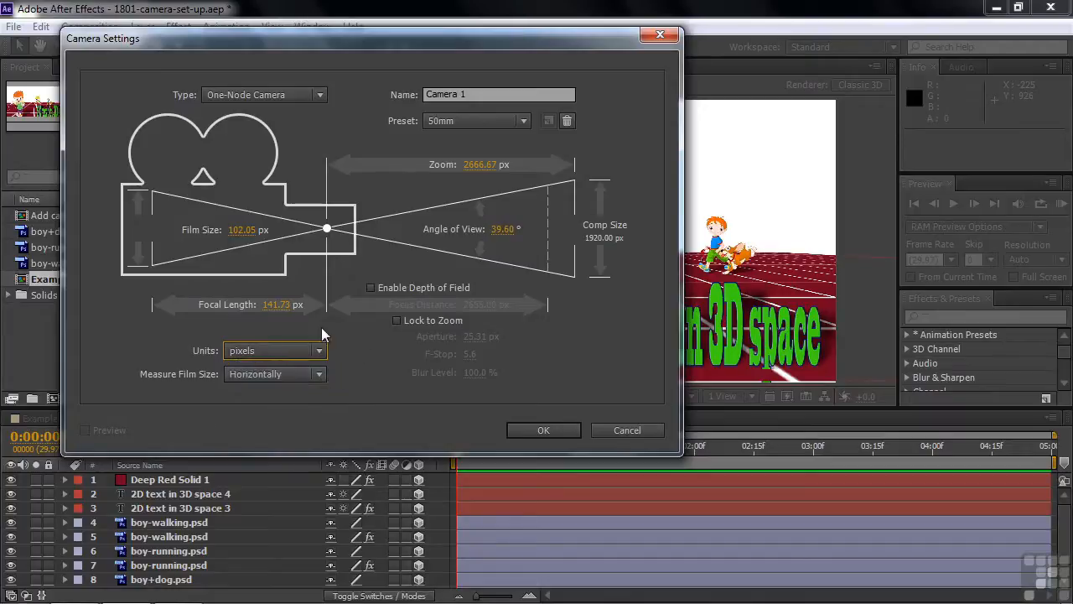
left_click(542, 430)
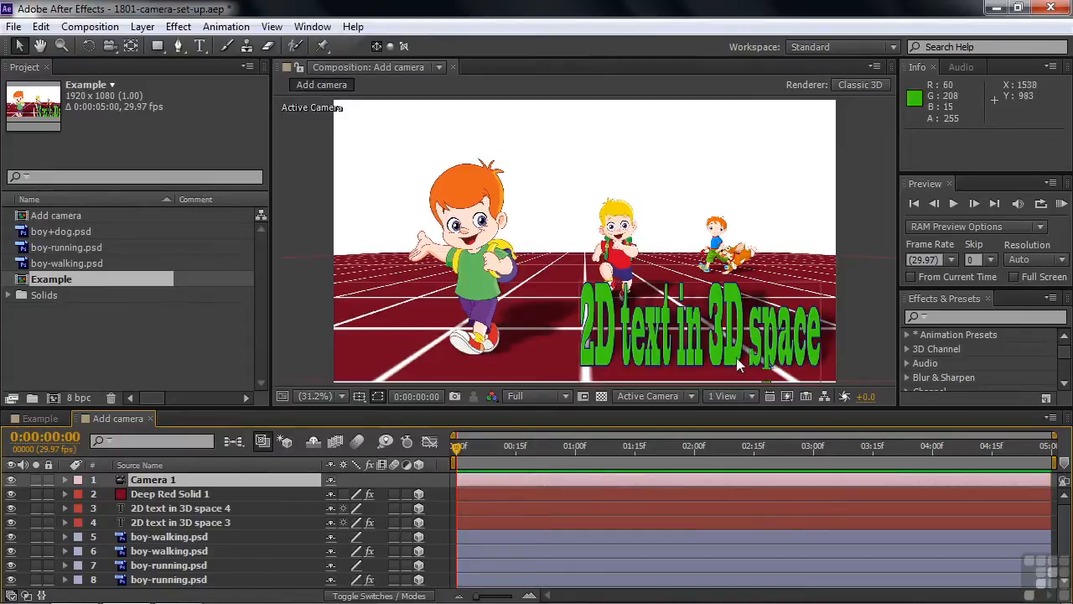
Review Camera 1's settings without changing them, and inspect its Transform properties in the timeline.
double_click(141, 481)
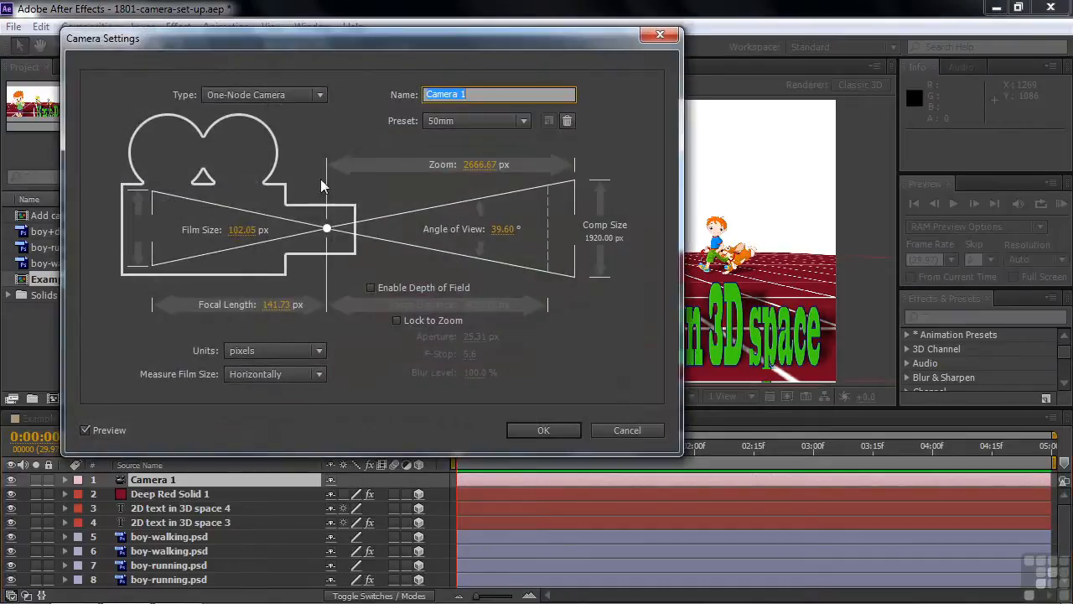
left_click(615, 427)
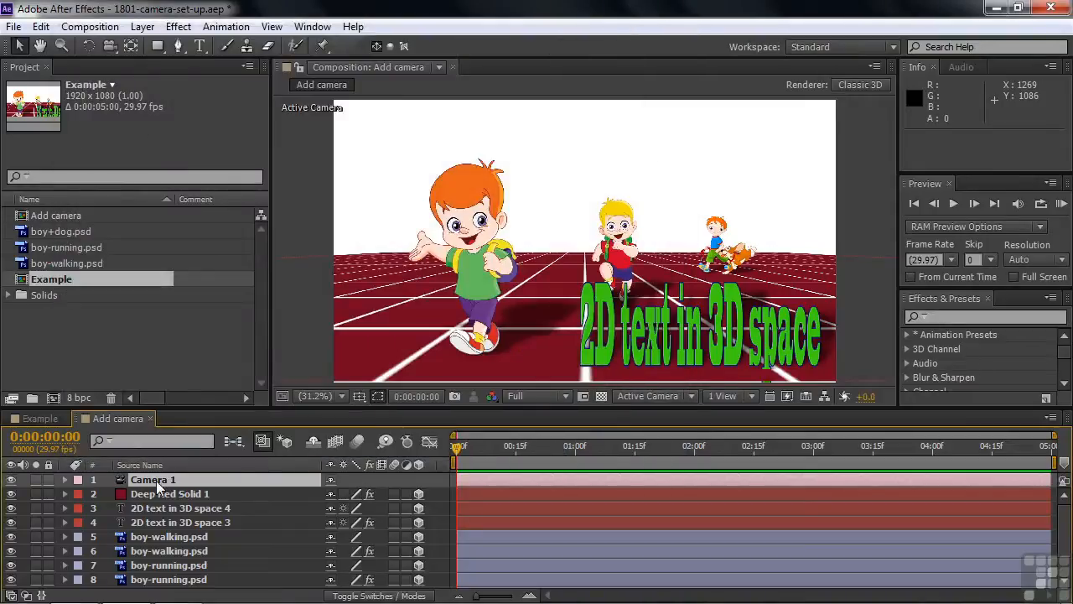
left_click(65, 479)
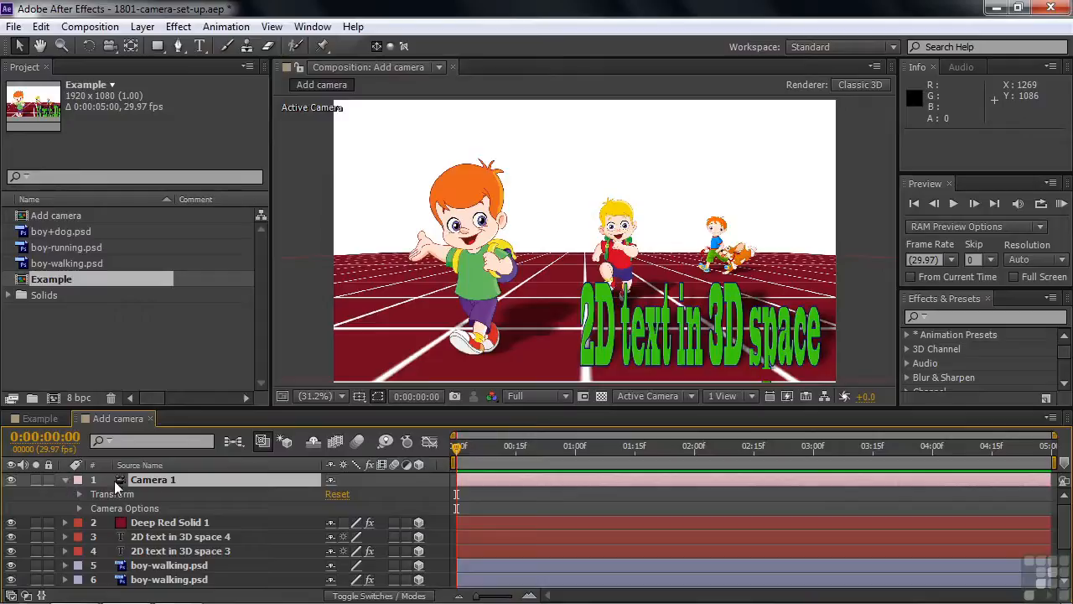
left_click(78, 494)
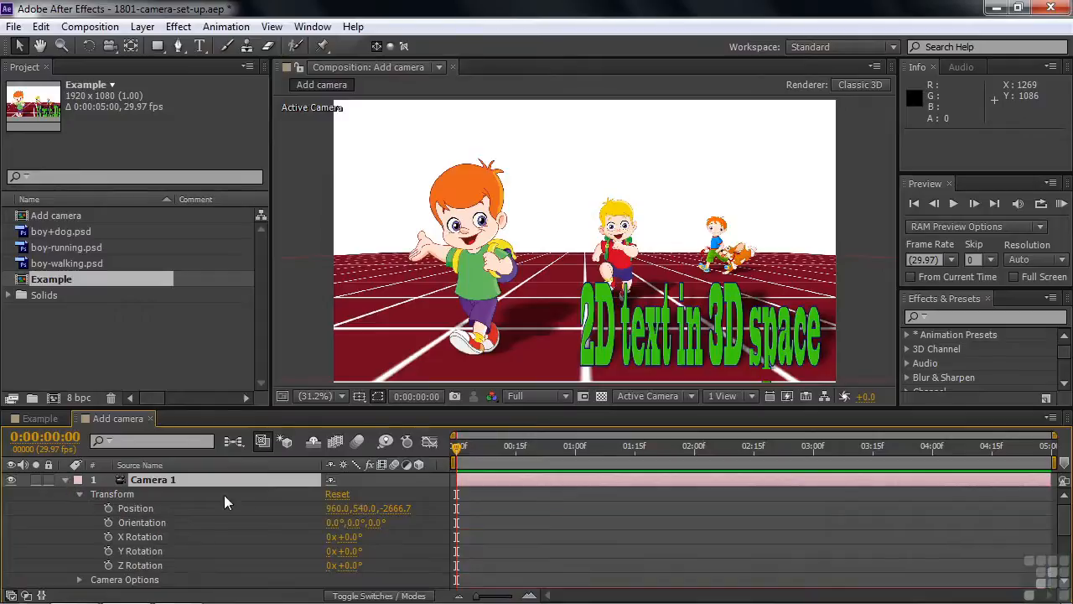
left_click(79, 494)
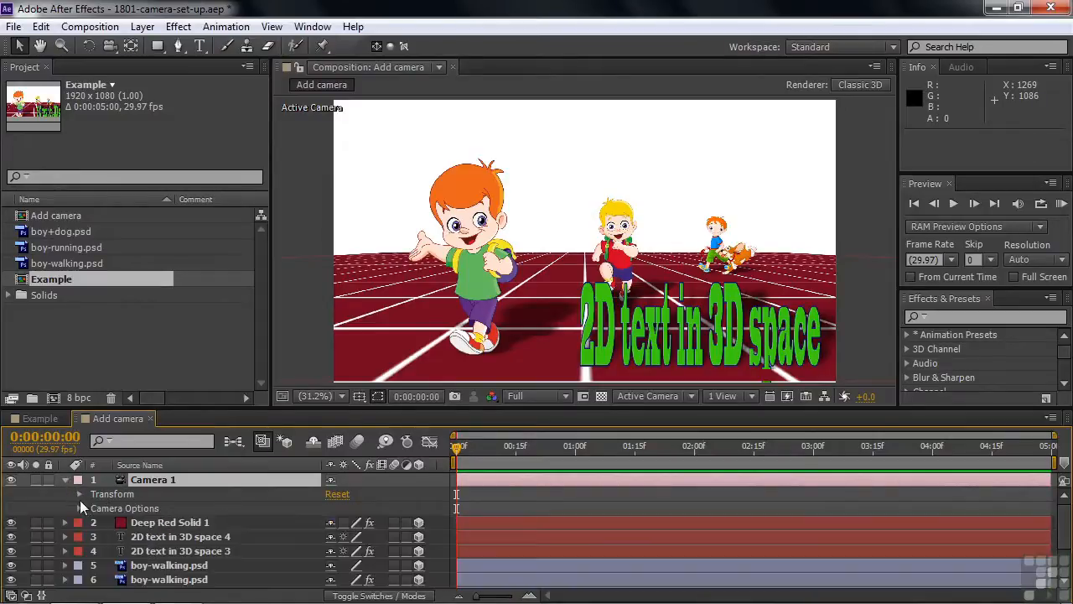
Expand Camera 1's Camera Options, turn on depth of field and raise the aperture to about 160 pixels.
left_click(80, 508)
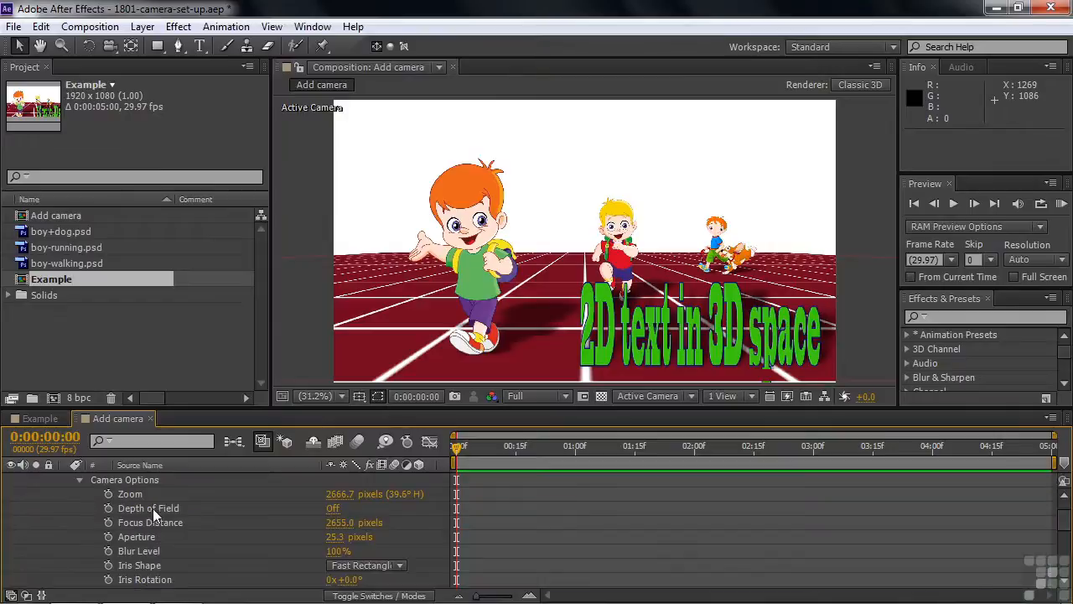
left_click(330, 511)
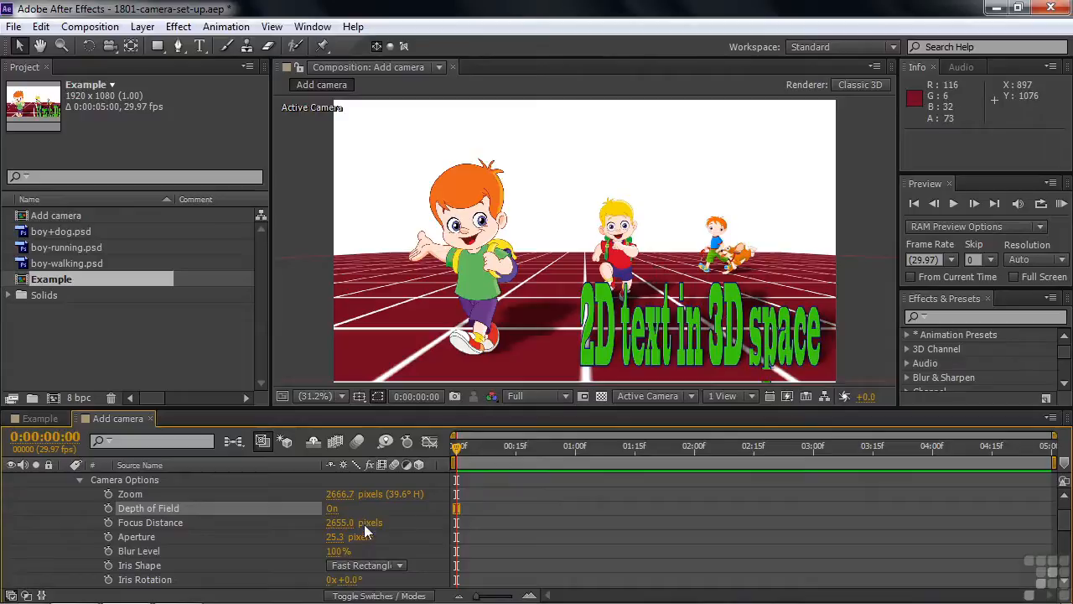
left_click_drag(338, 536, 459, 542)
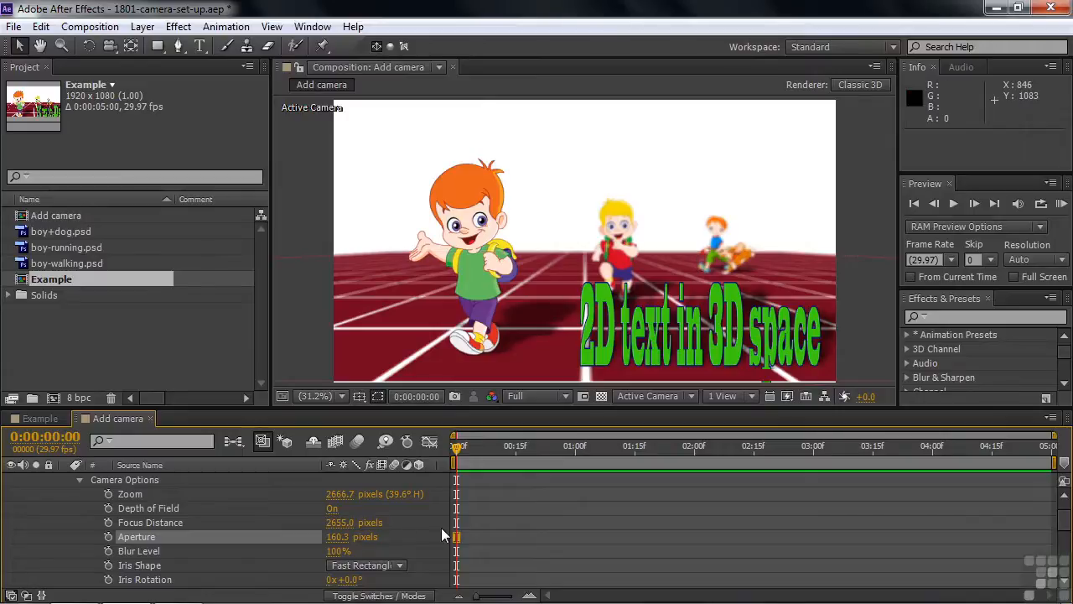
Lower Camera 1's blur level to 0%, and raise it again to about 92%.
left_click_drag(1064, 530, 1065, 541)
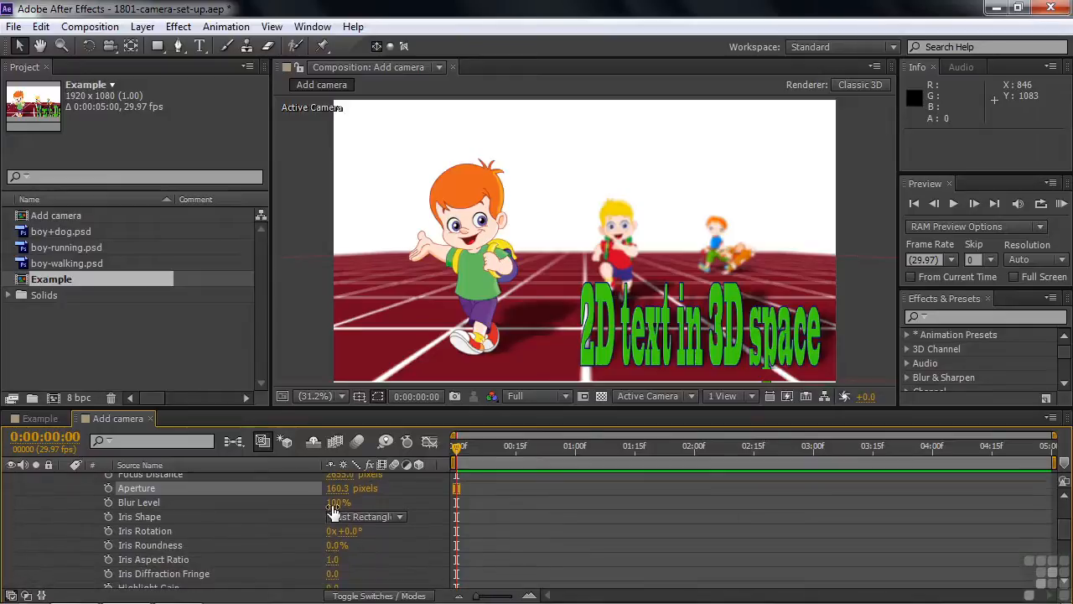
left_click_drag(333, 509, 245, 508)
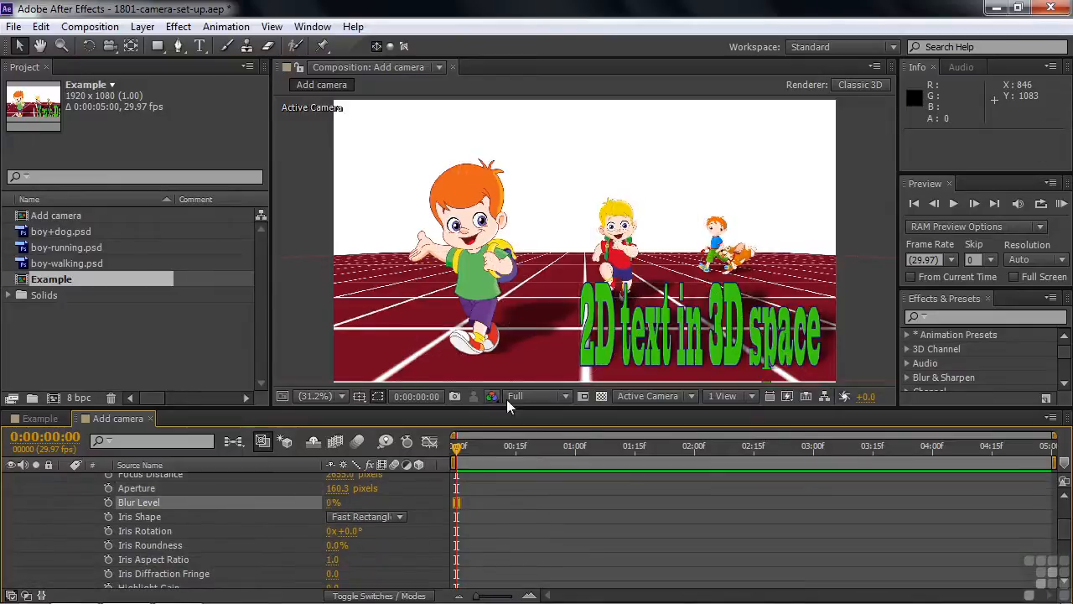
left_click_drag(333, 508, 412, 508)
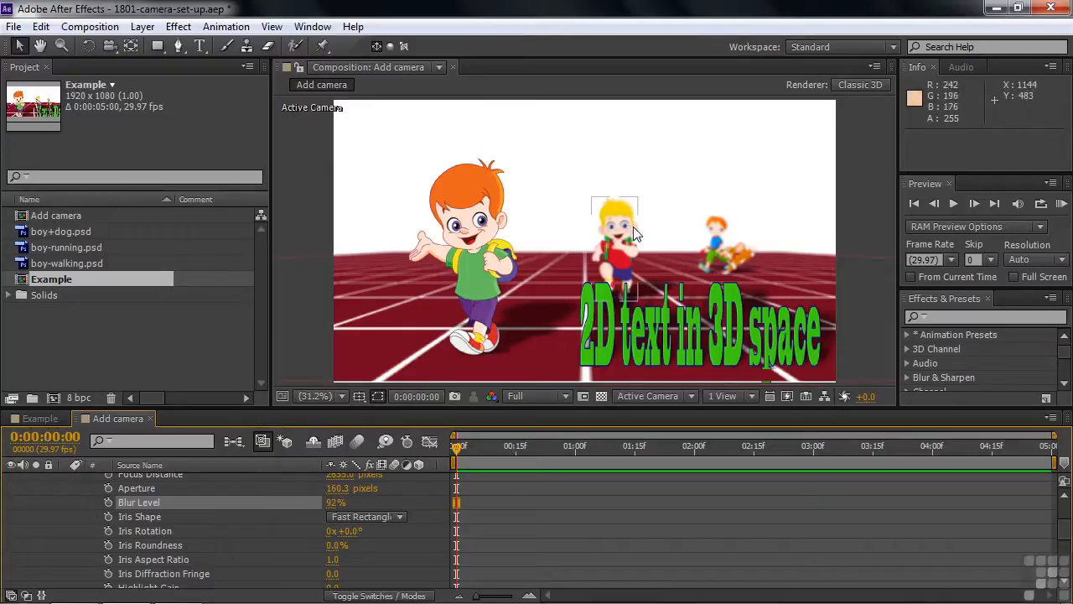
Examine the iris shape choices, keeping Fast Rectangle, and look through the other camera options.
left_click(400, 515)
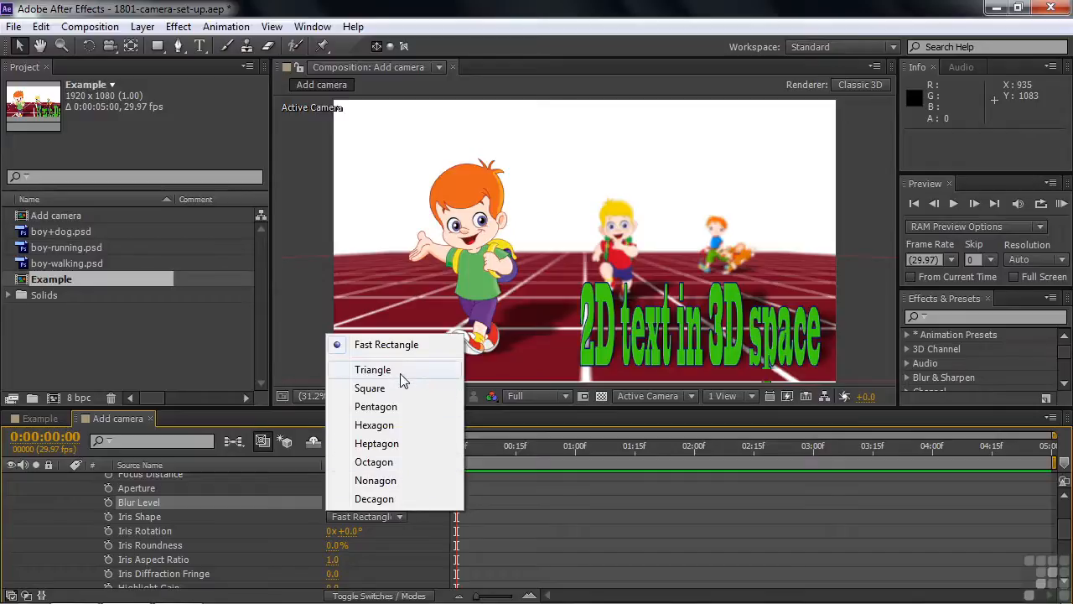
left_click(391, 346)
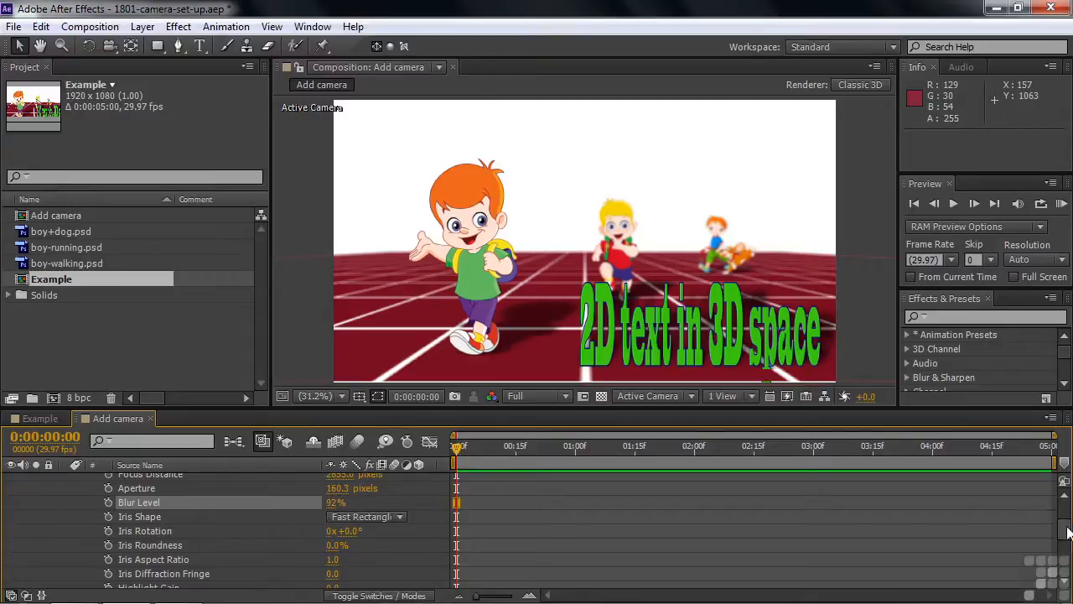
scroll(1063, 536, "down", 1)
scroll(1065, 541, "down", 1)
scroll(1066, 533, "up", 3)
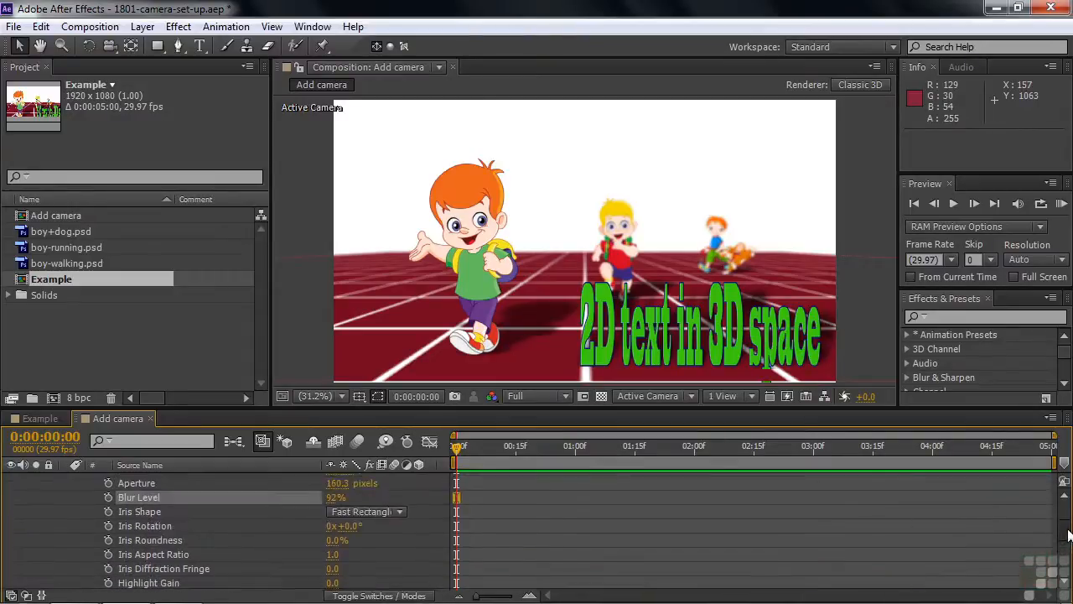
scroll(1070, 523, "up", 2)
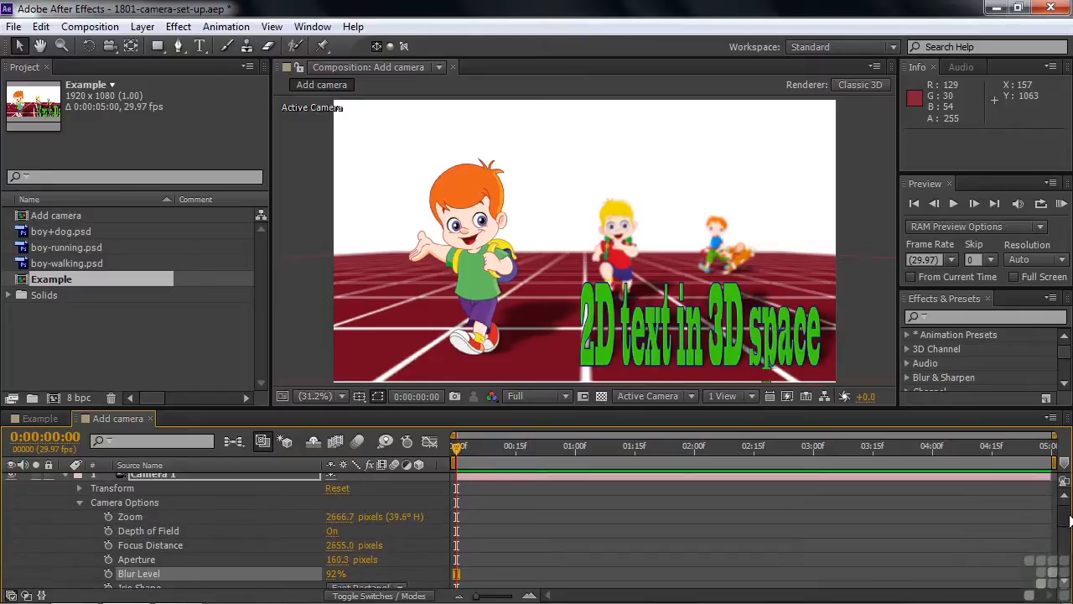
scroll(1070, 524, "down", 1)
scroll(1068, 522, "up", 1)
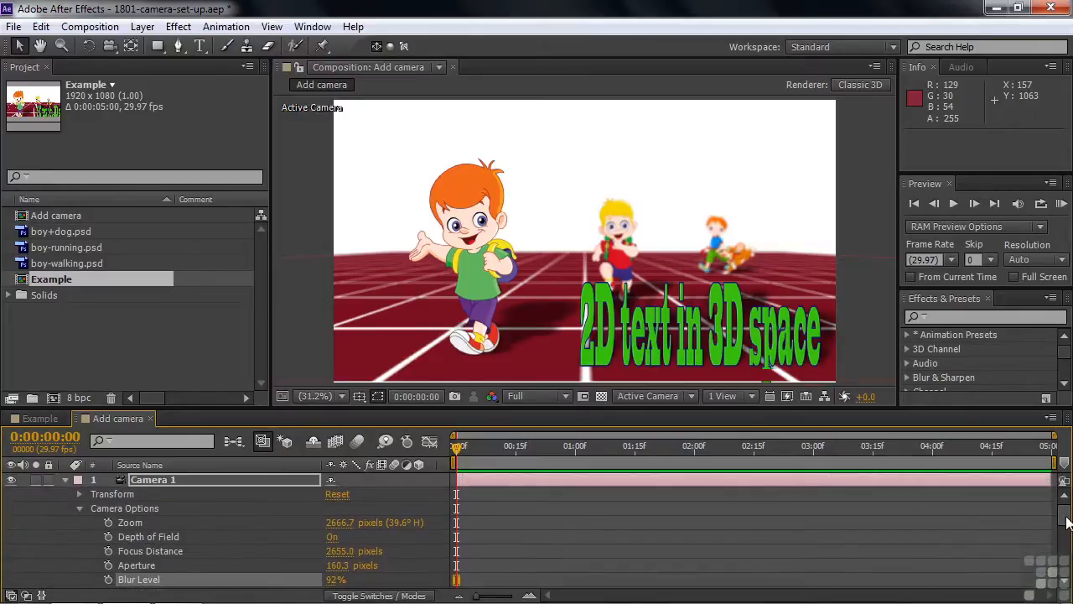
Expand Camera 1's Transform properties and change the camera type to Two-Node Camera.
left_click(79, 494)
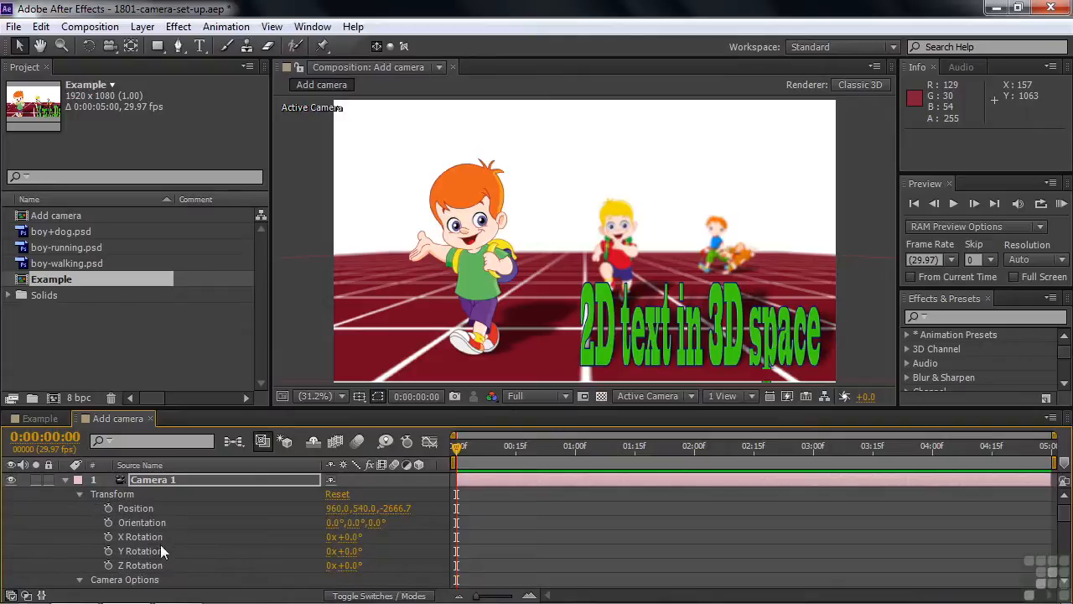
double_click(149, 479)
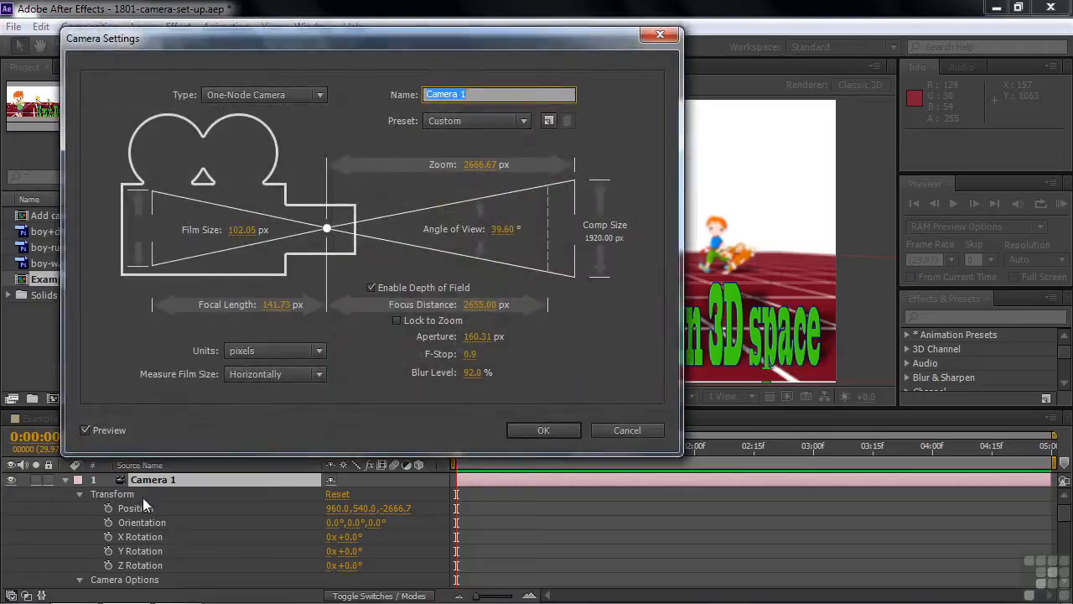
left_click(318, 95)
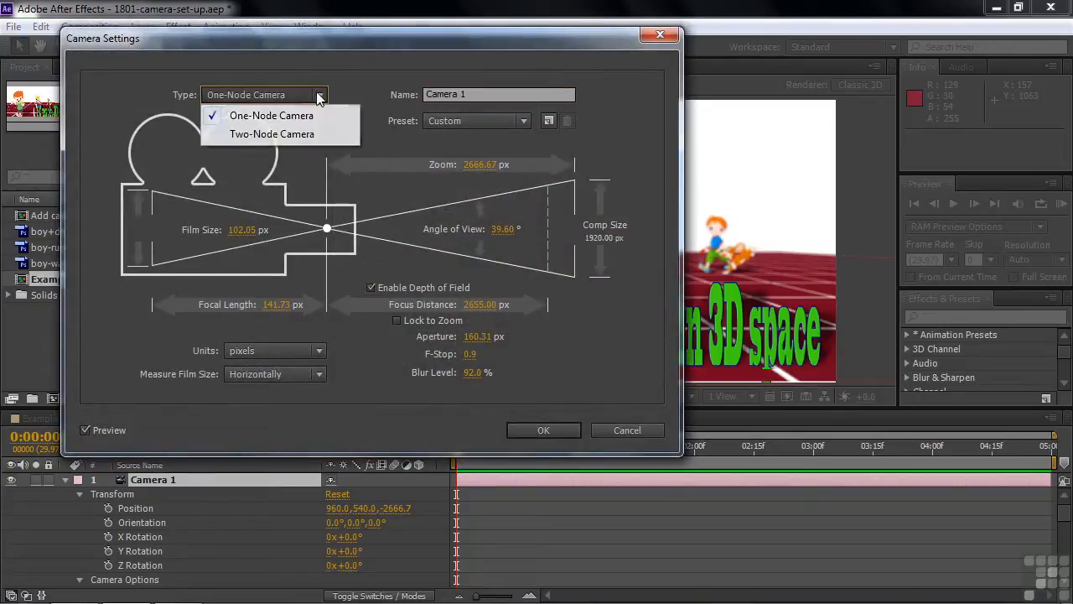
left_click(272, 136)
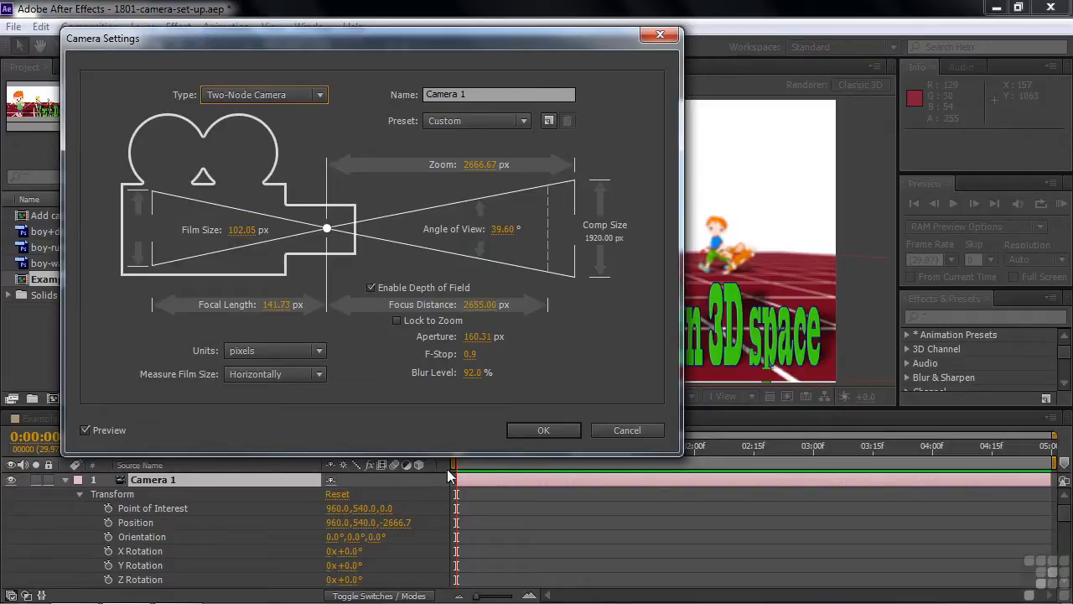
left_click(560, 431)
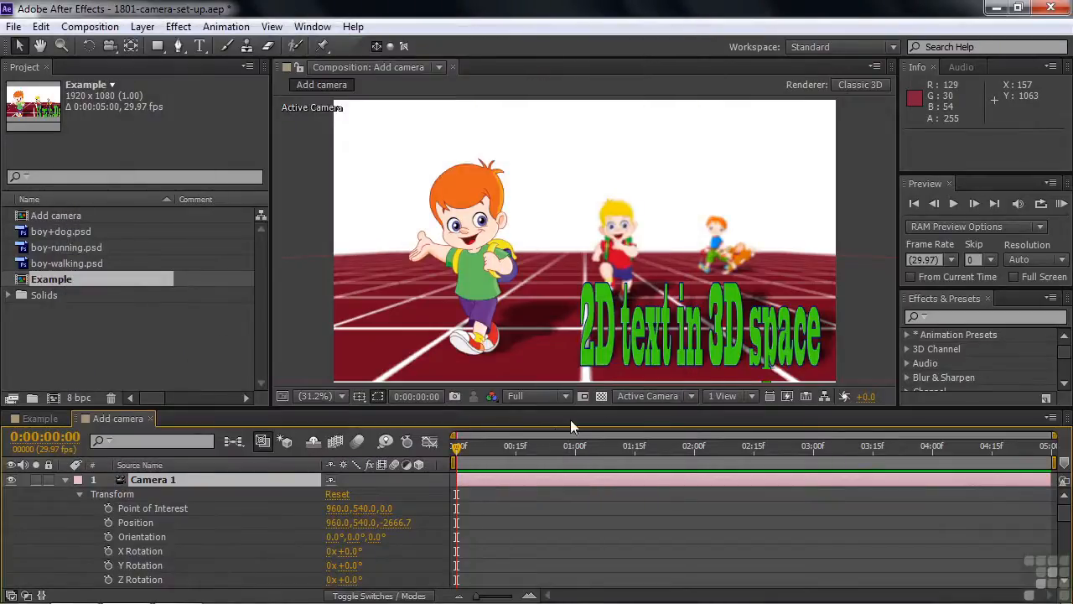
Show two views side by side and move Camera 1's point of interest in the Top view to about 936, 540, 120.
left_click(751, 395)
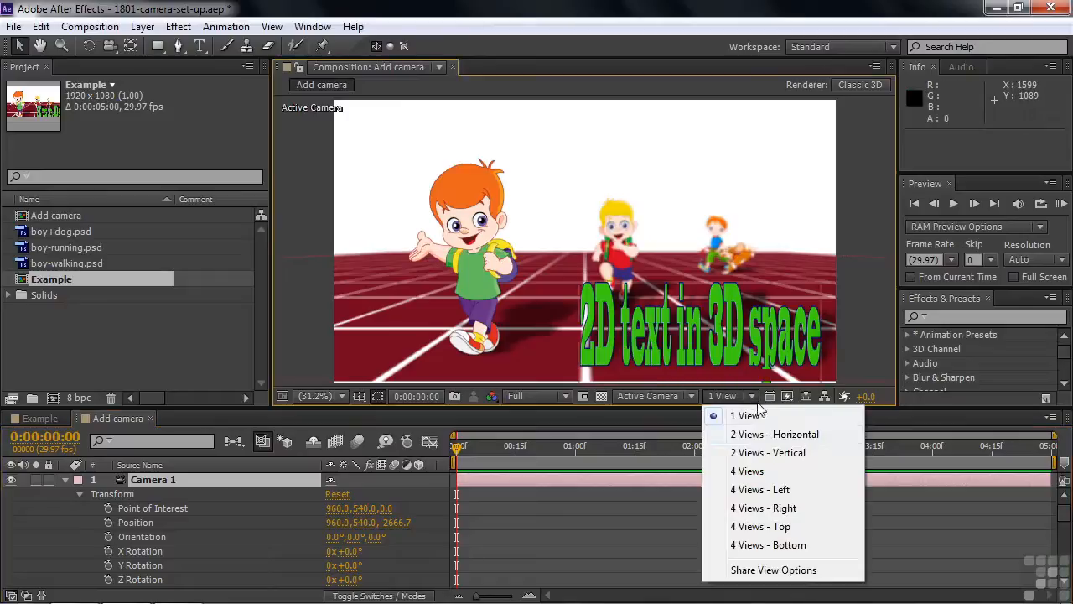
left_click(750, 439)
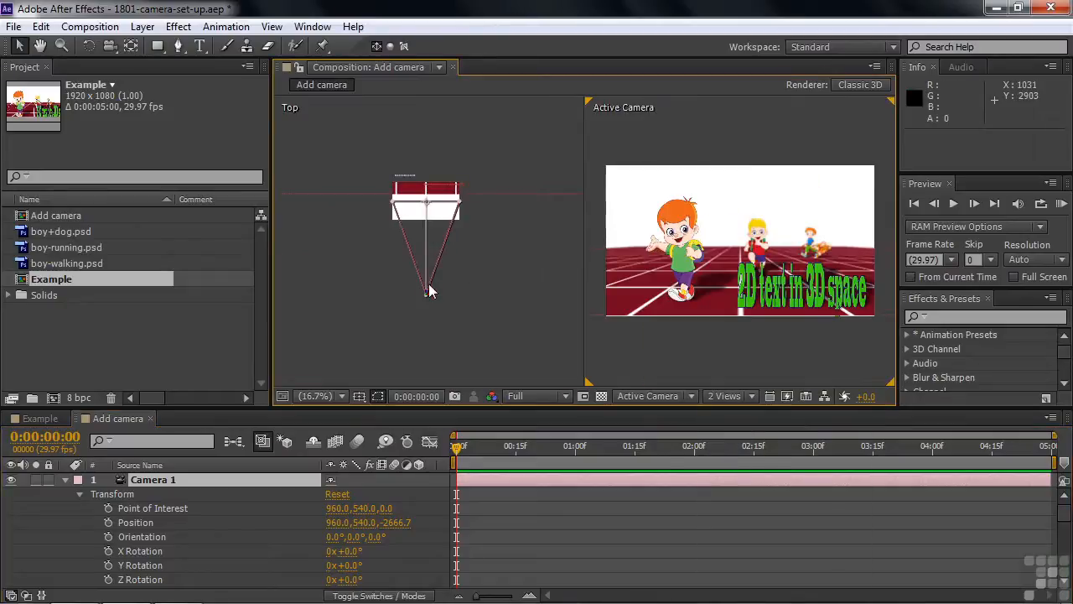
left_click(432, 206)
mouse_move(431, 205)
left_mouse_down()
mouse_move(420, 196)
mouse_move(428, 206)
left_mouse_up()
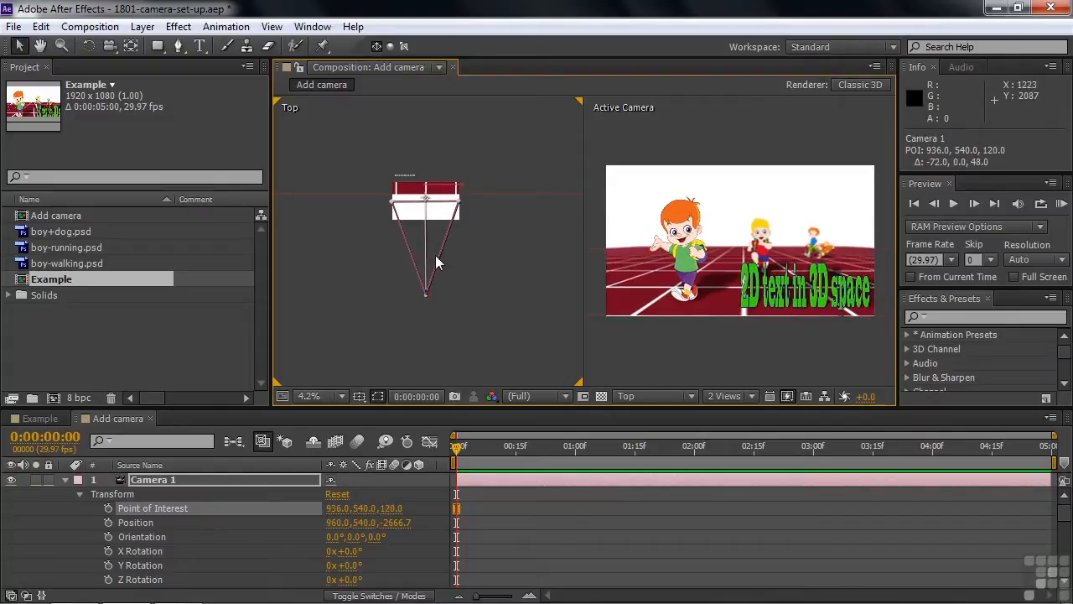